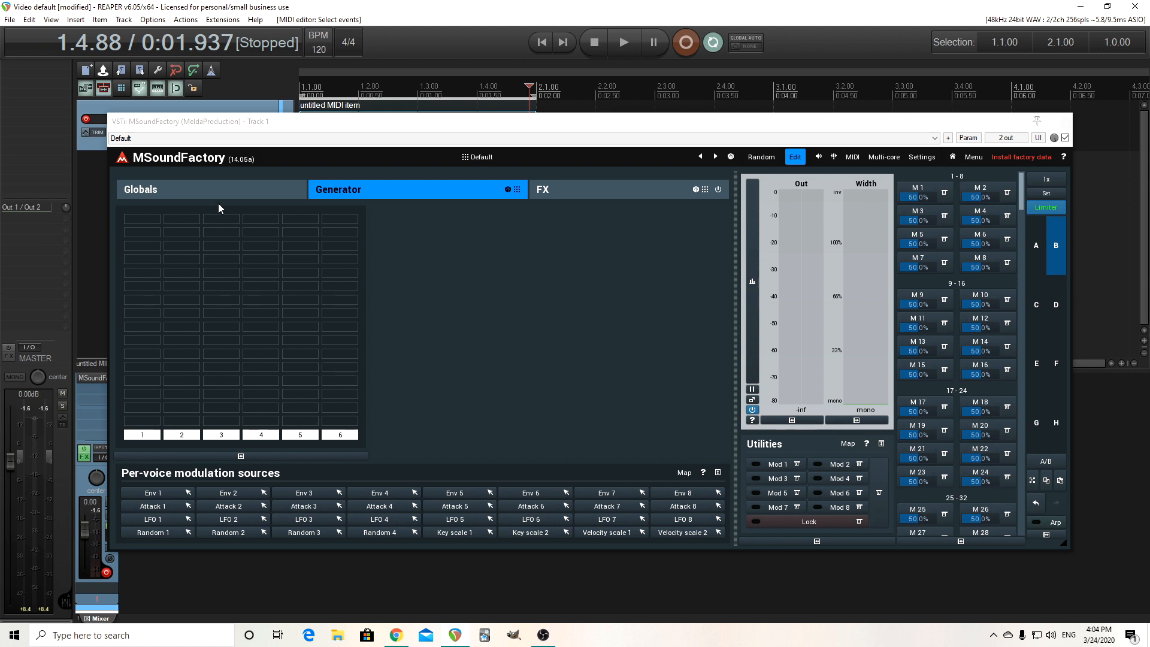
# Add an FM generator to the first slot of the Generator section.
pyautogui.click(209, 189)
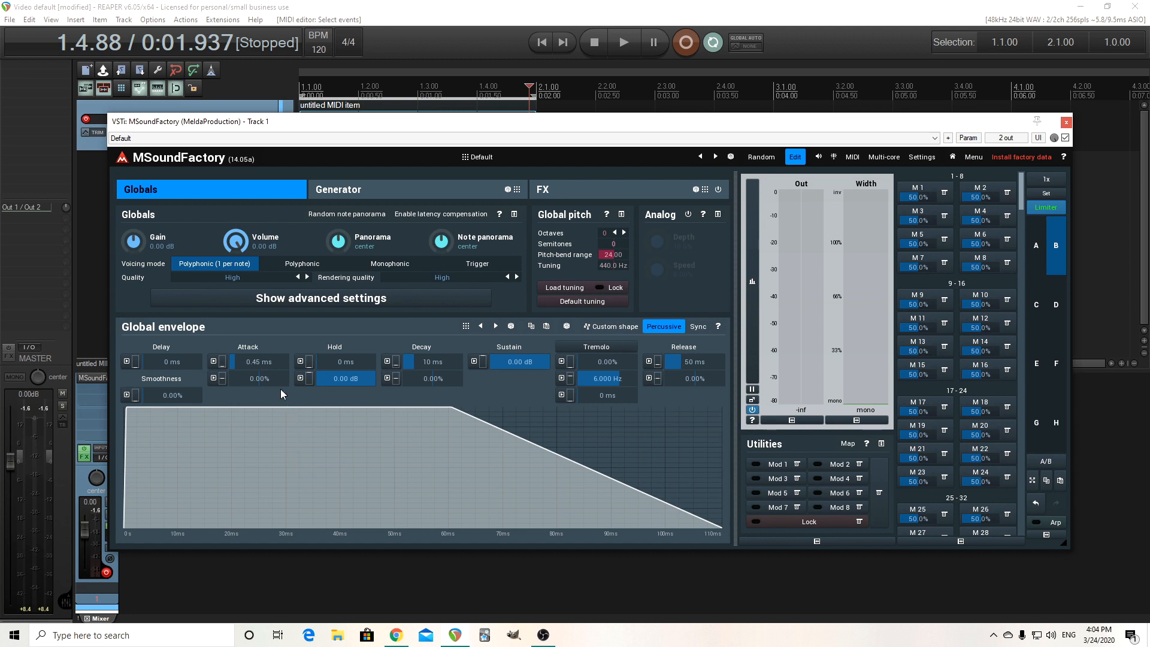
pyautogui.click(351, 191)
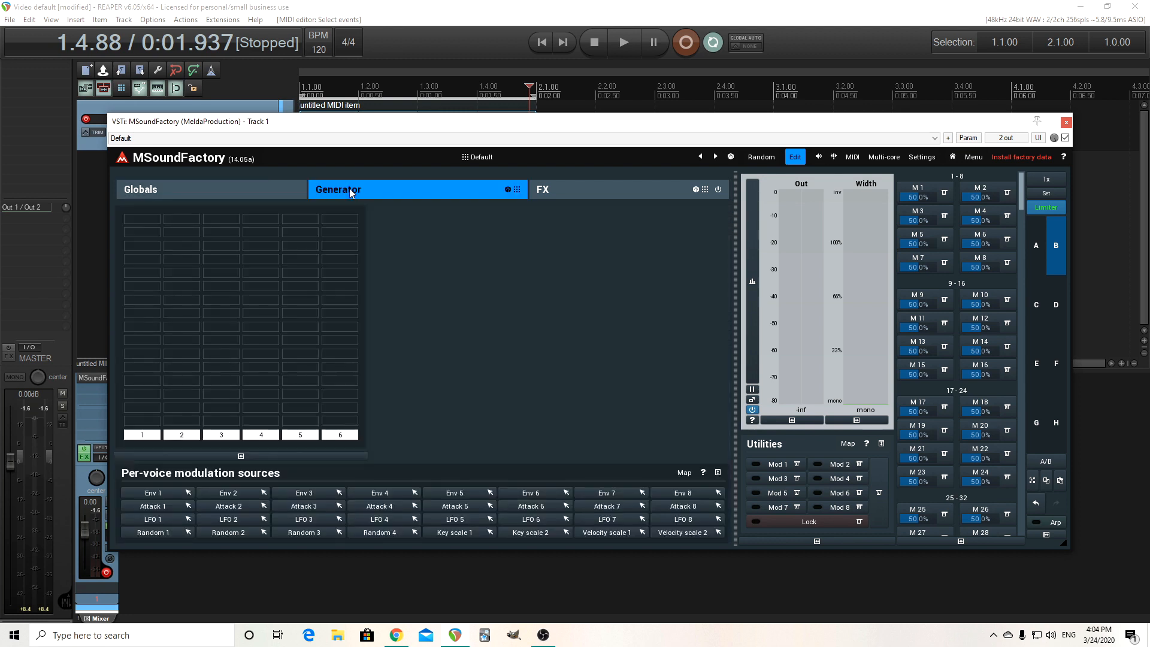
pyautogui.click(150, 225)
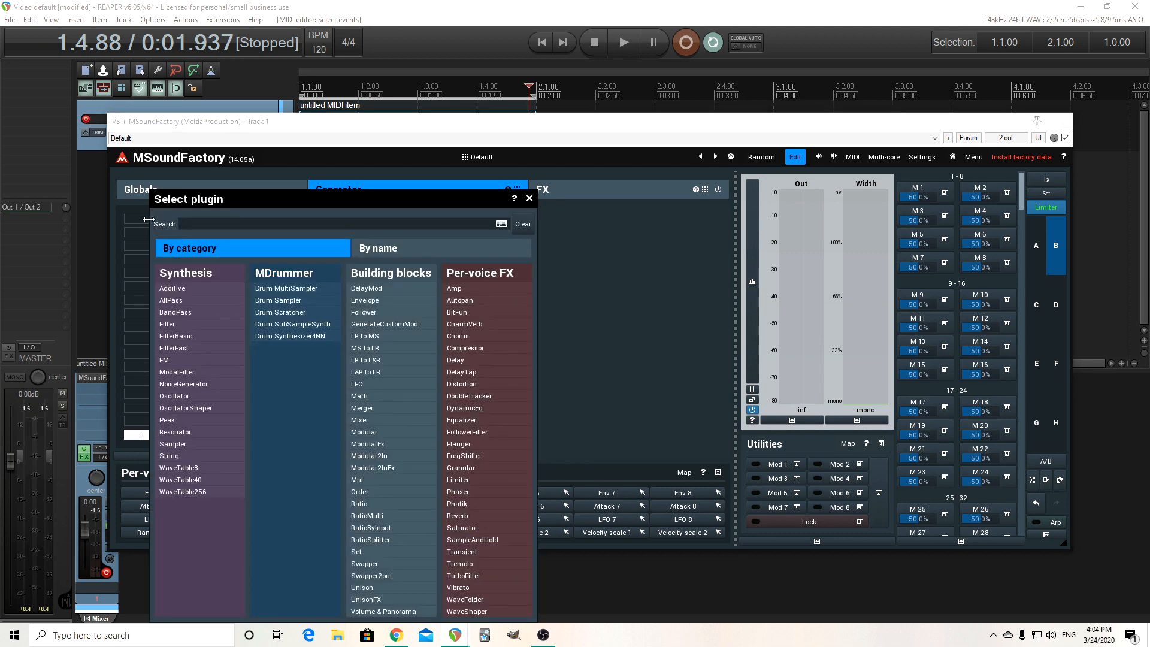
pyautogui.click(173, 364)
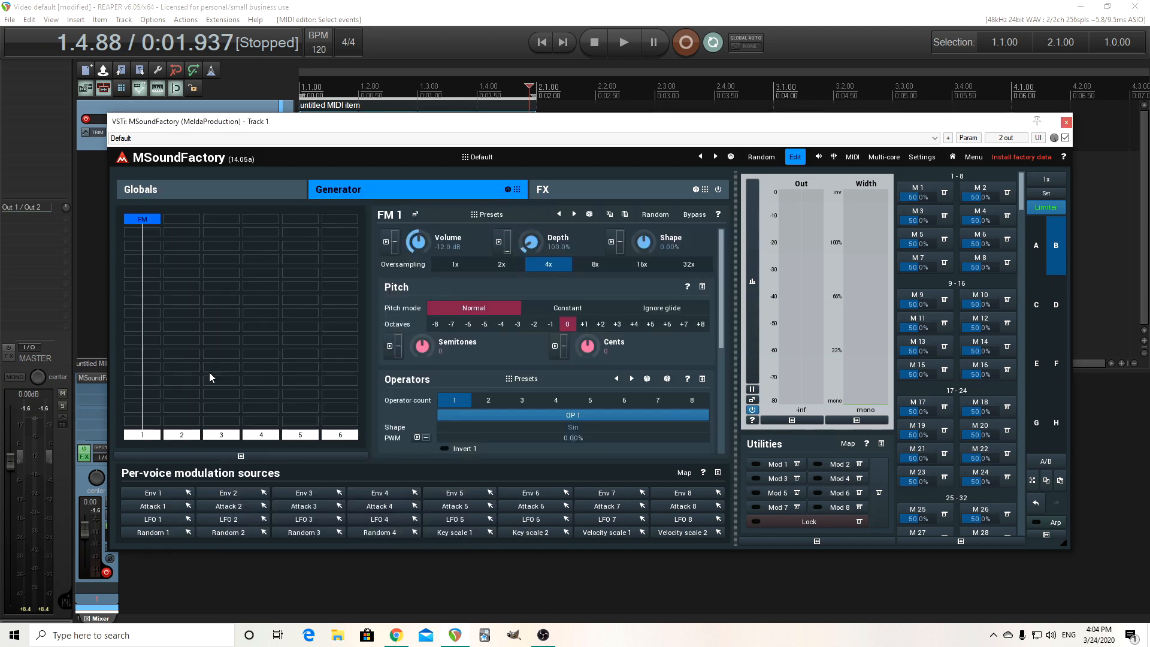
# Open the FM 1 generator's settings in a separate floating window and reposition it.
pyautogui.click(415, 213)
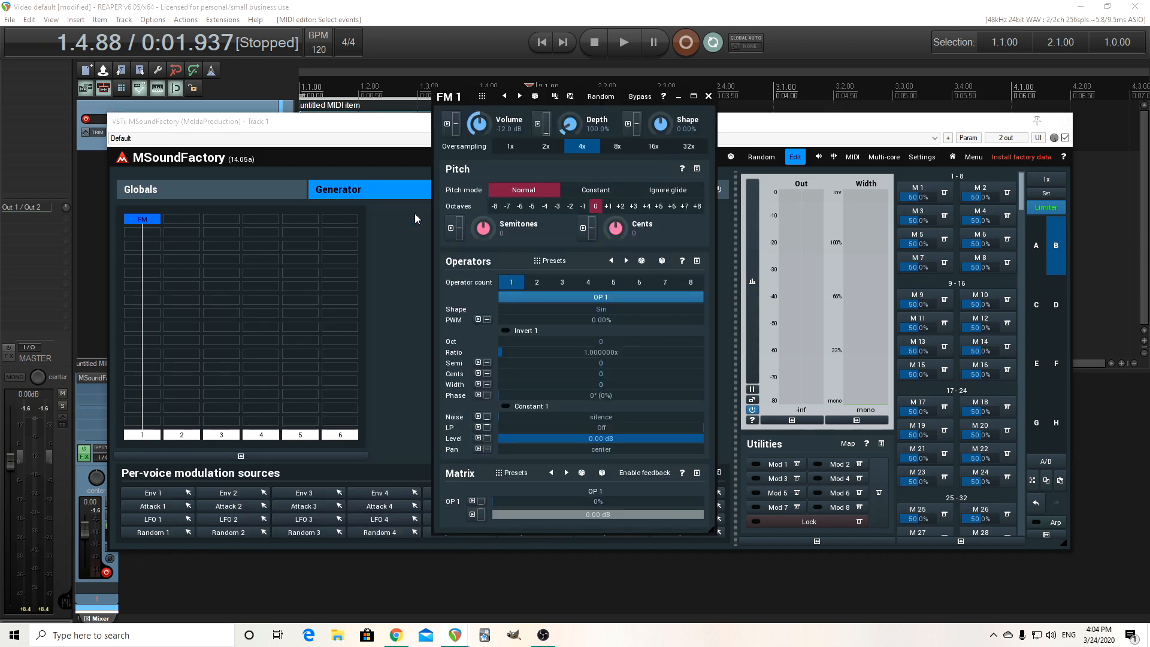
pyautogui.moveTo(459, 105); pyautogui.dragTo(418, 101)
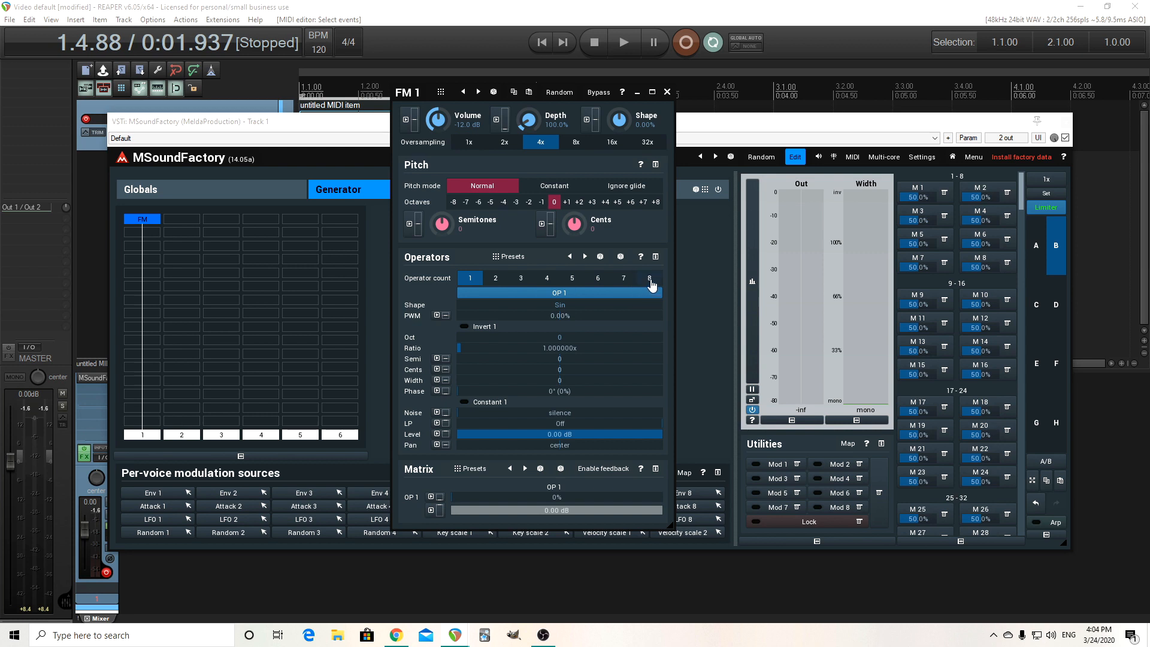
# Set the FM operator count to 3.
pyautogui.click(497, 279)
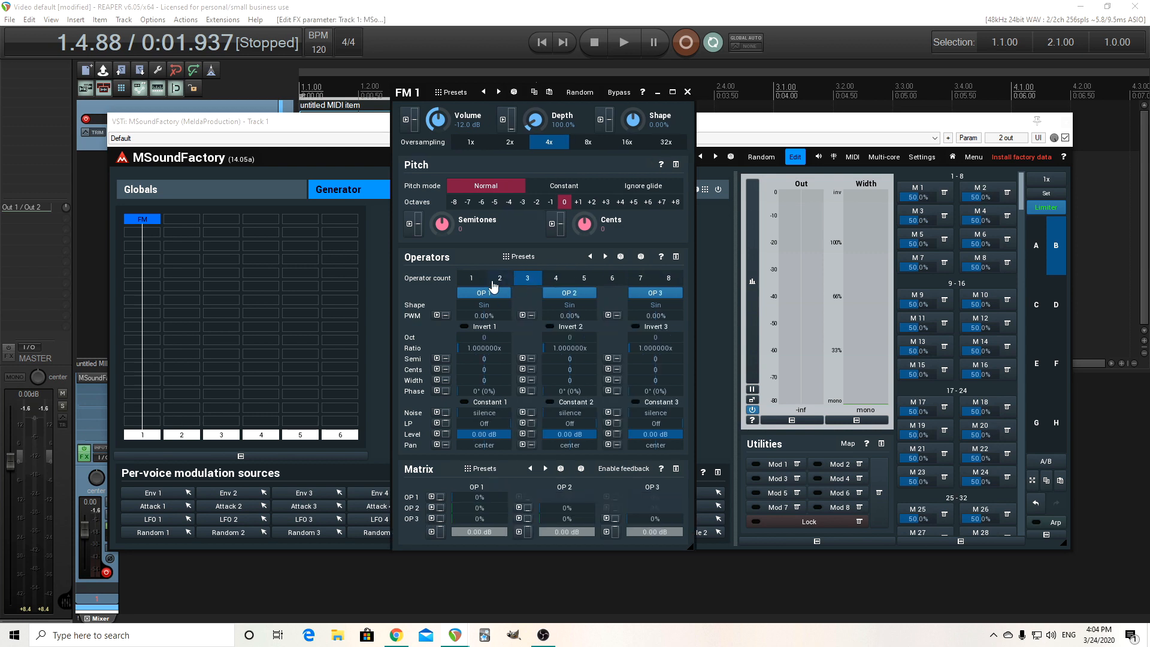
pyautogui.click(479, 279)
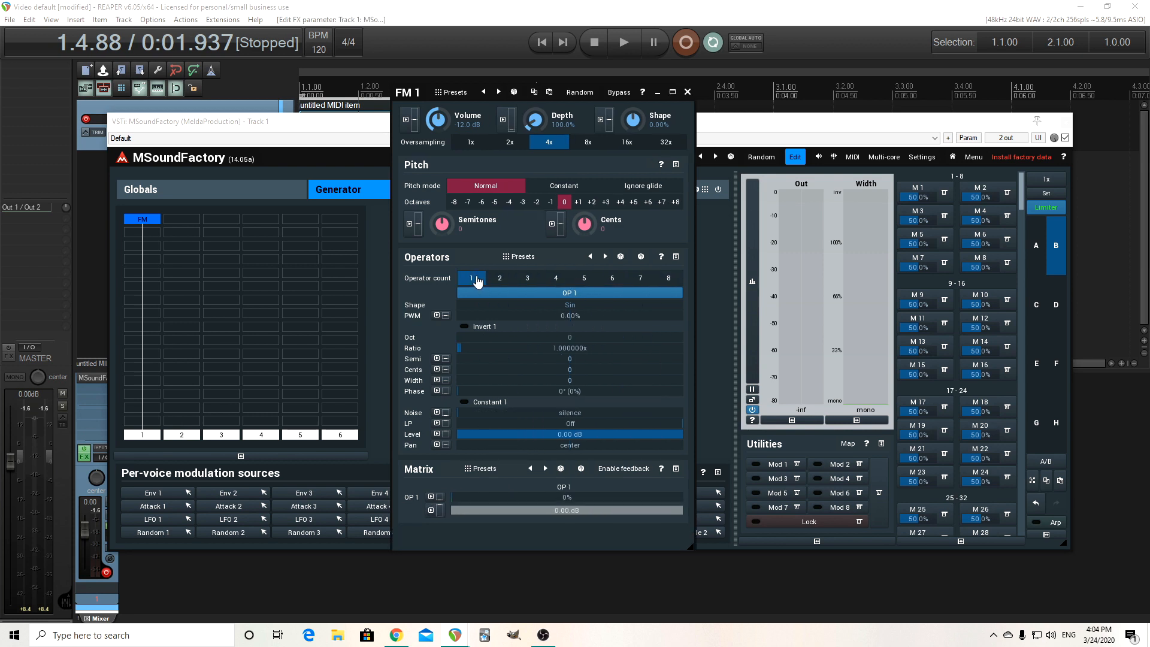
pyautogui.click(526, 279)
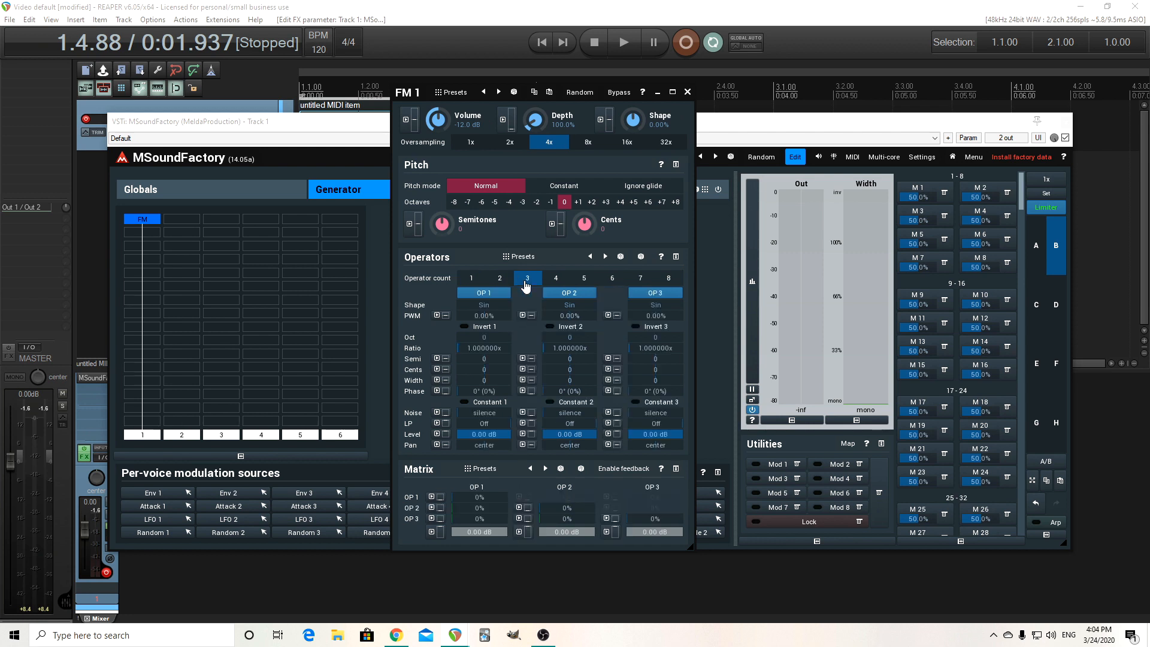
# Set the matrix output levels of OP 1 and OP 2 to silence, leaving only OP 3 audible.
pyautogui.moveTo(405, 94); pyautogui.dragTo(380, 67)
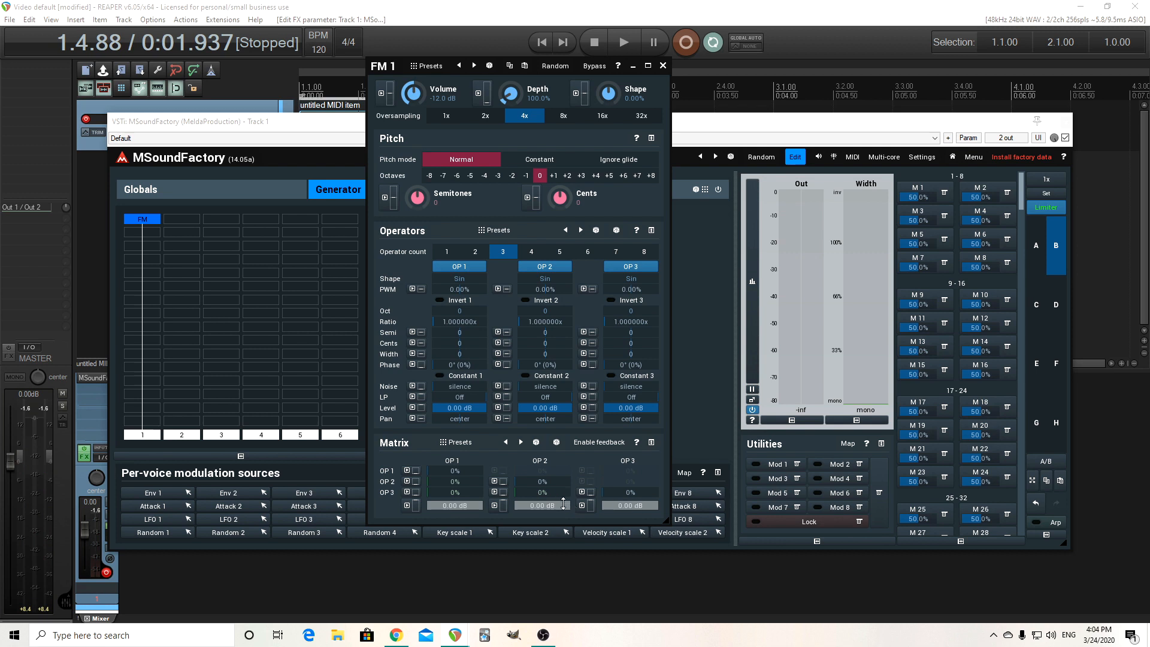
pyautogui.moveTo(554, 508); pyautogui.dragTo(553, 599)
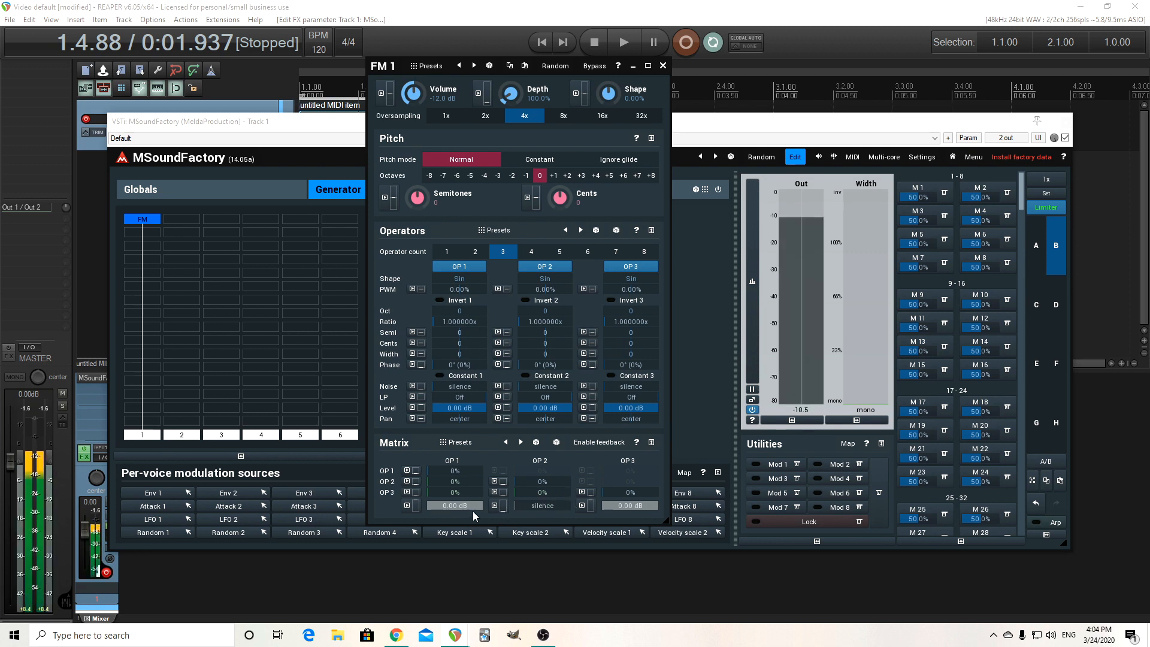
pyautogui.moveTo(467, 505); pyautogui.dragTo(467, 617)
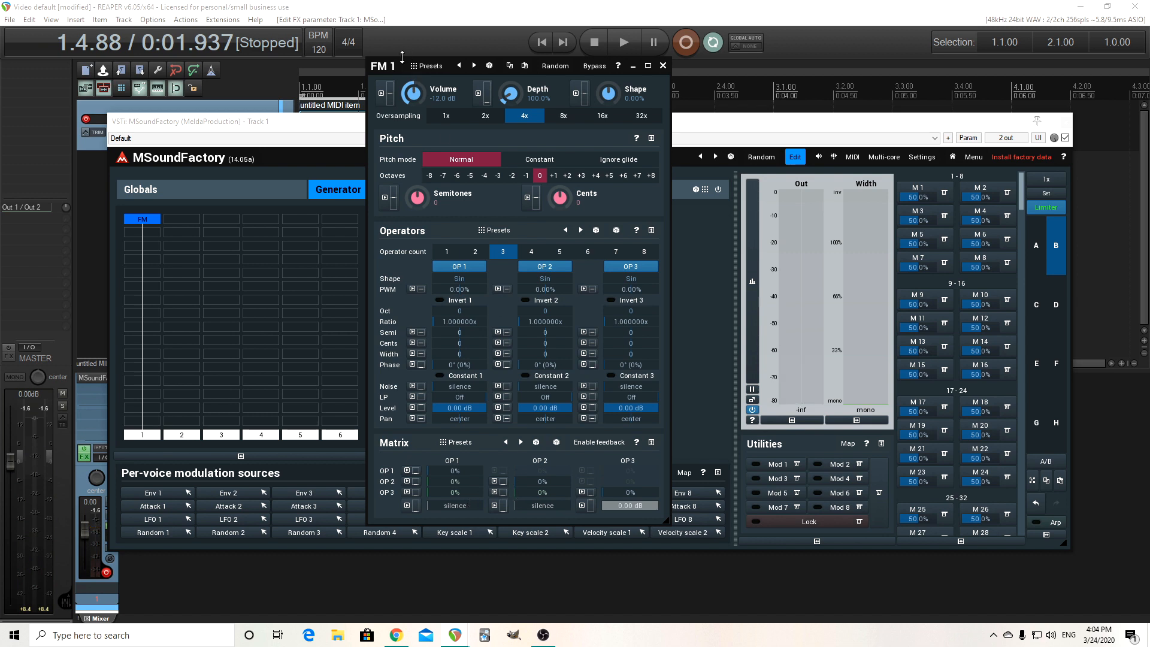
# Move the FM 1 window aside and float the Analyzer 1 FX in its own window.
pyautogui.moveTo(393, 67); pyautogui.dragTo(157, 64)
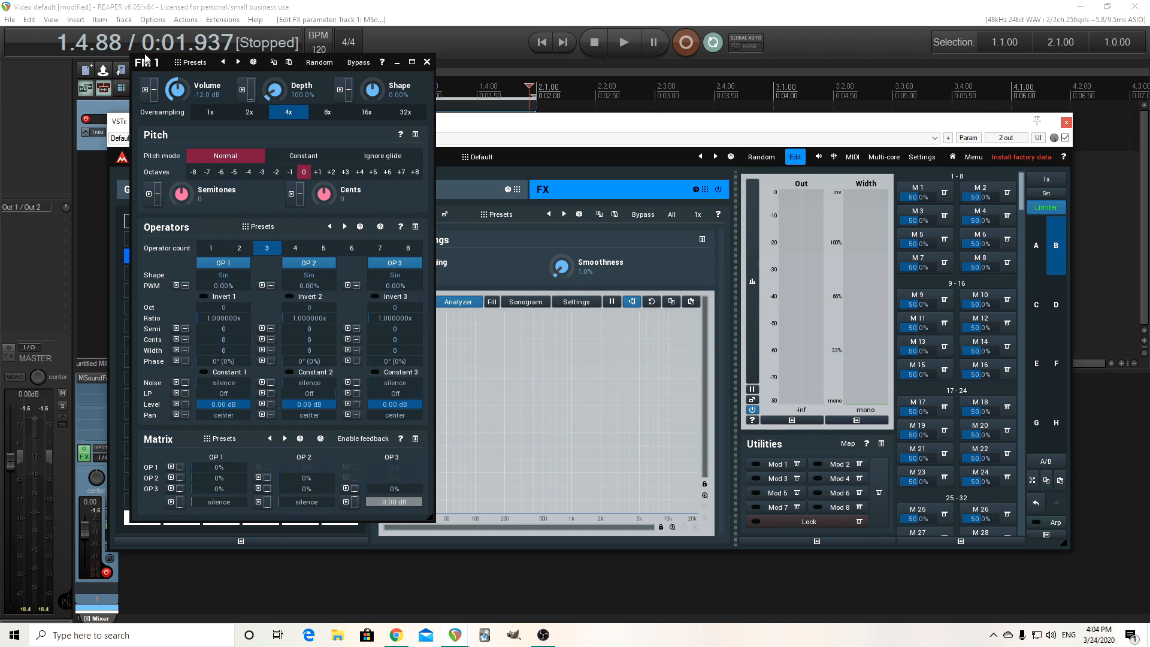
pyautogui.moveTo(152, 66); pyautogui.dragTo(68, 87)
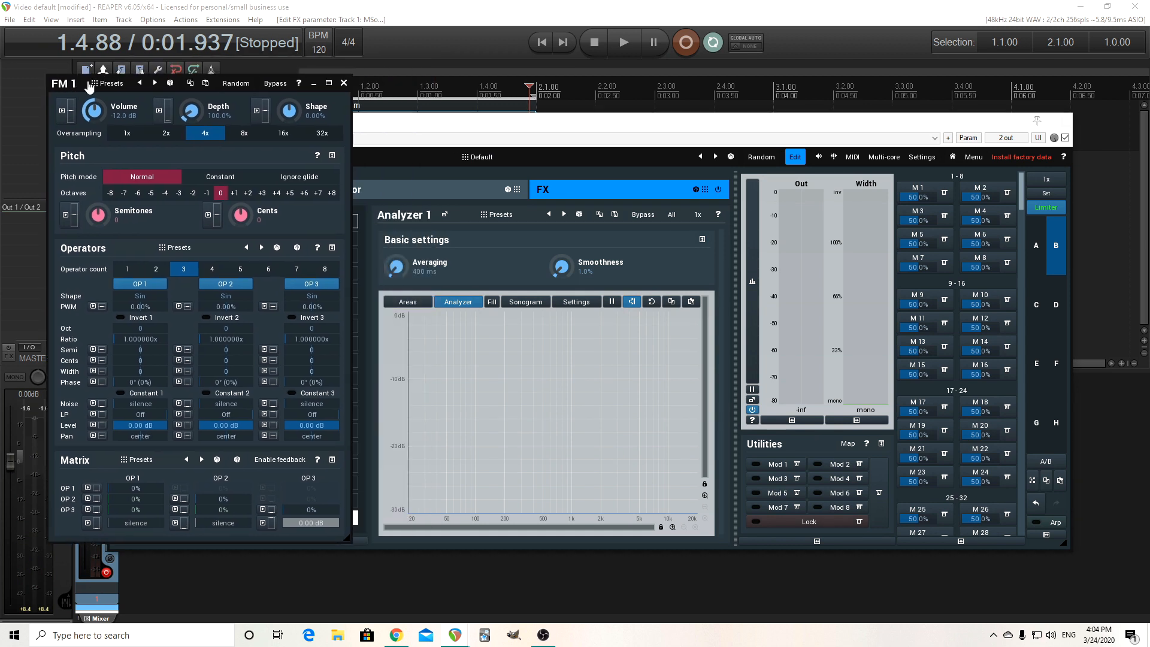
pyautogui.click(445, 214)
pyautogui.click(419, 190)
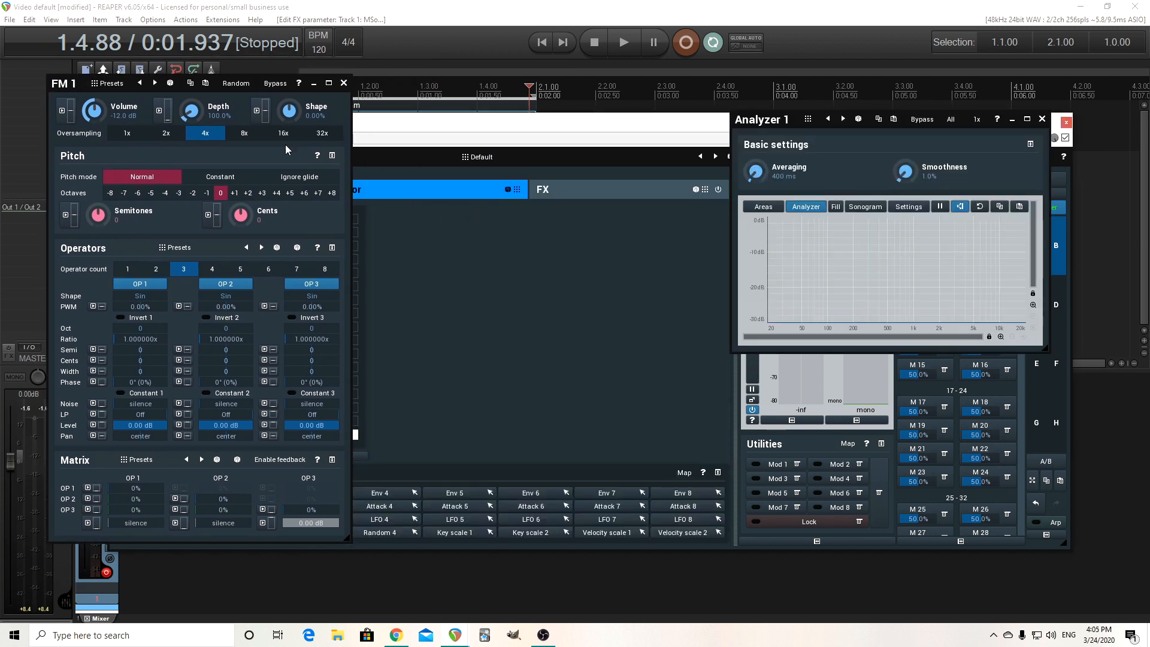
# In the FM matrix, set row OP 3, column OP 2 to +100% and row OP 2, column OP 1 to +12%.
pyautogui.moveTo(70, 83); pyautogui.dragTo(329, 84)
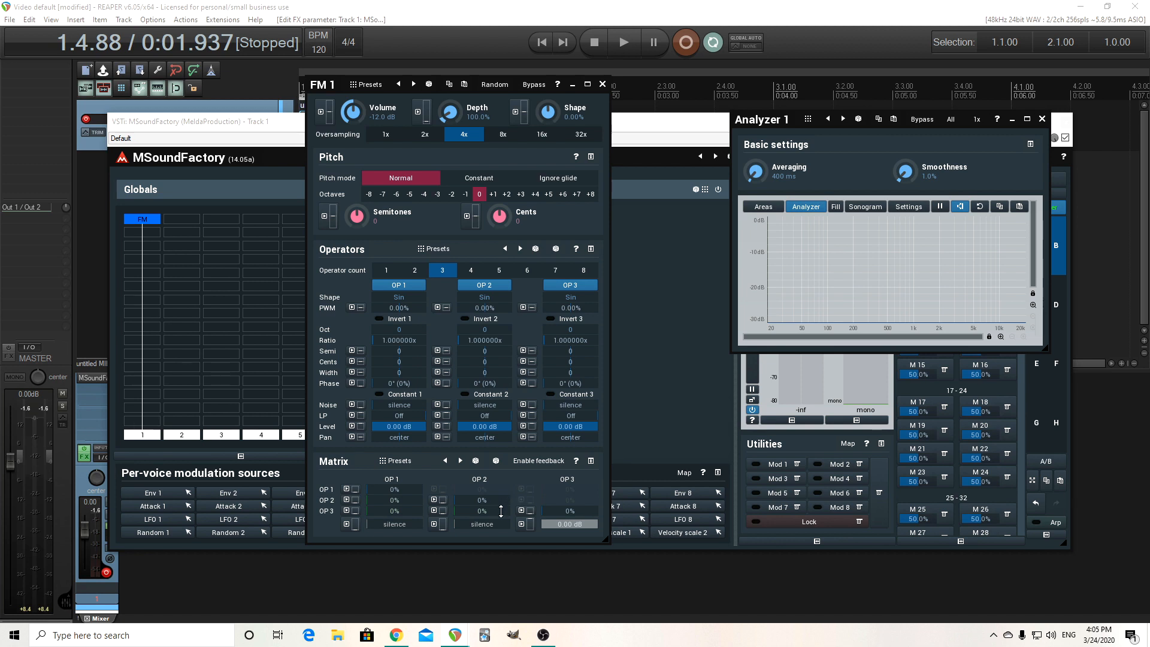
pyautogui.moveTo(501, 511); pyautogui.dragTo(501, 456)
pyautogui.moveTo(395, 500); pyautogui.dragTo(394, 485)
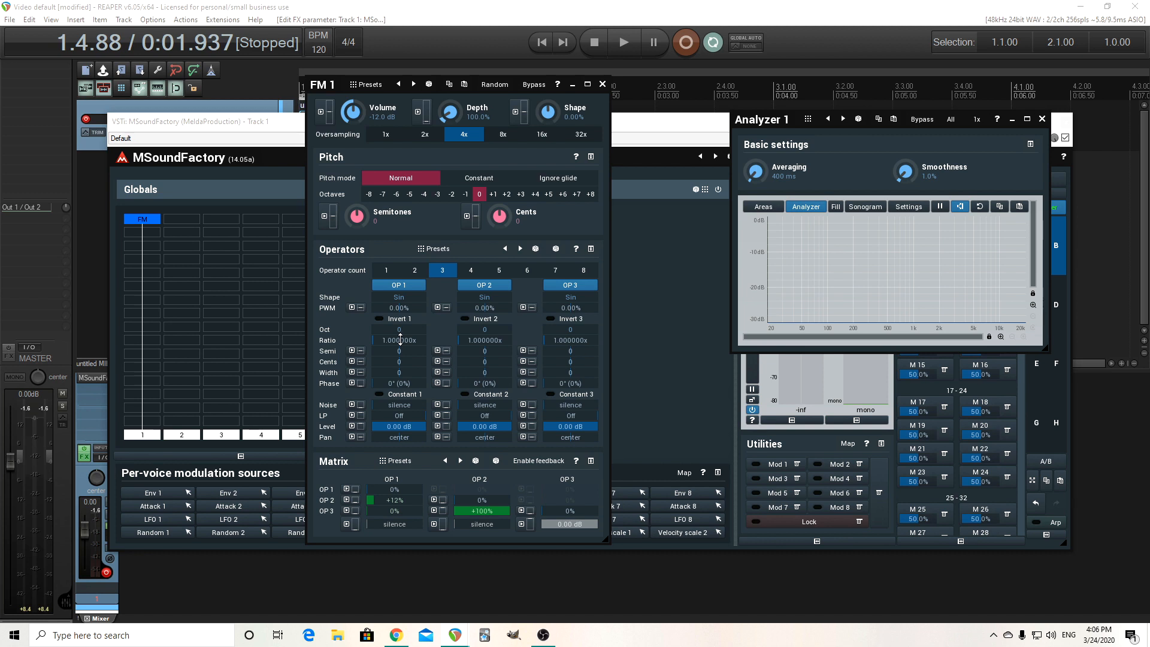
# Set OP 1's ratio to 15.
pyautogui.moveTo(401, 339); pyautogui.dragTo(400, 294)
pyautogui.doubleClick(404, 339)
pyautogui.click(322, 439)
pyautogui.click(367, 420)
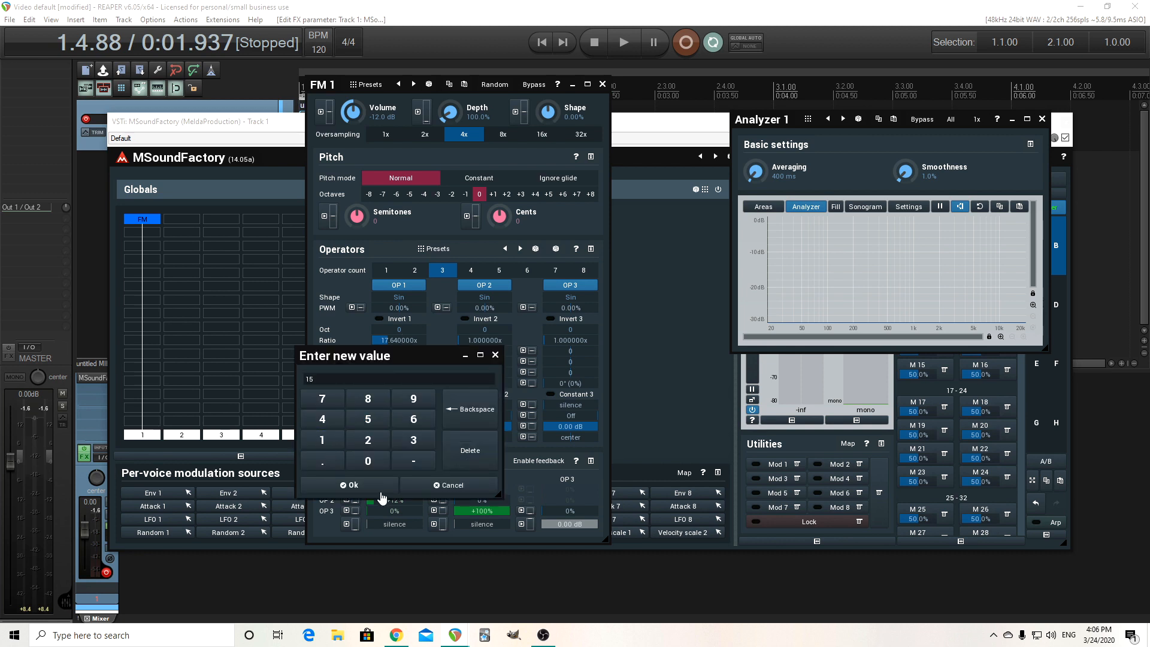
pyautogui.click(365, 486)
# Zero the row OP 3, column OP 2 modulation and set OP 1's ratio to 24.
pyautogui.moveTo(470, 511); pyautogui.dragTo(414, 510)
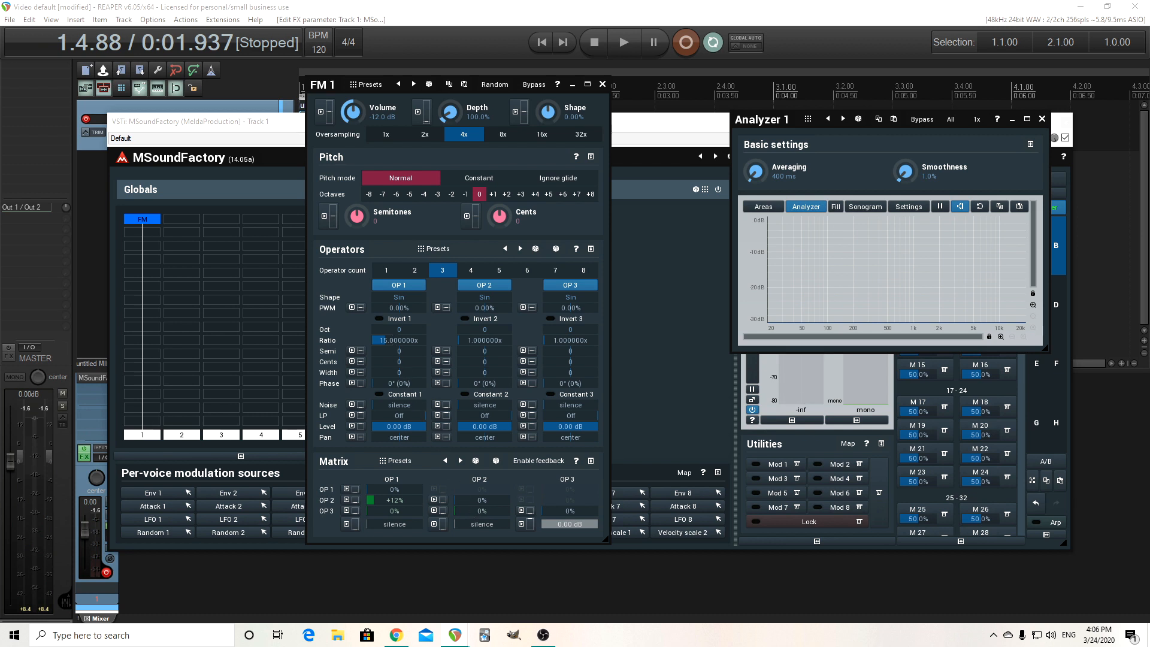
pyautogui.moveTo(394, 340); pyautogui.dragTo(394, 335)
pyautogui.doubleClick(394, 341)
pyautogui.click(369, 441)
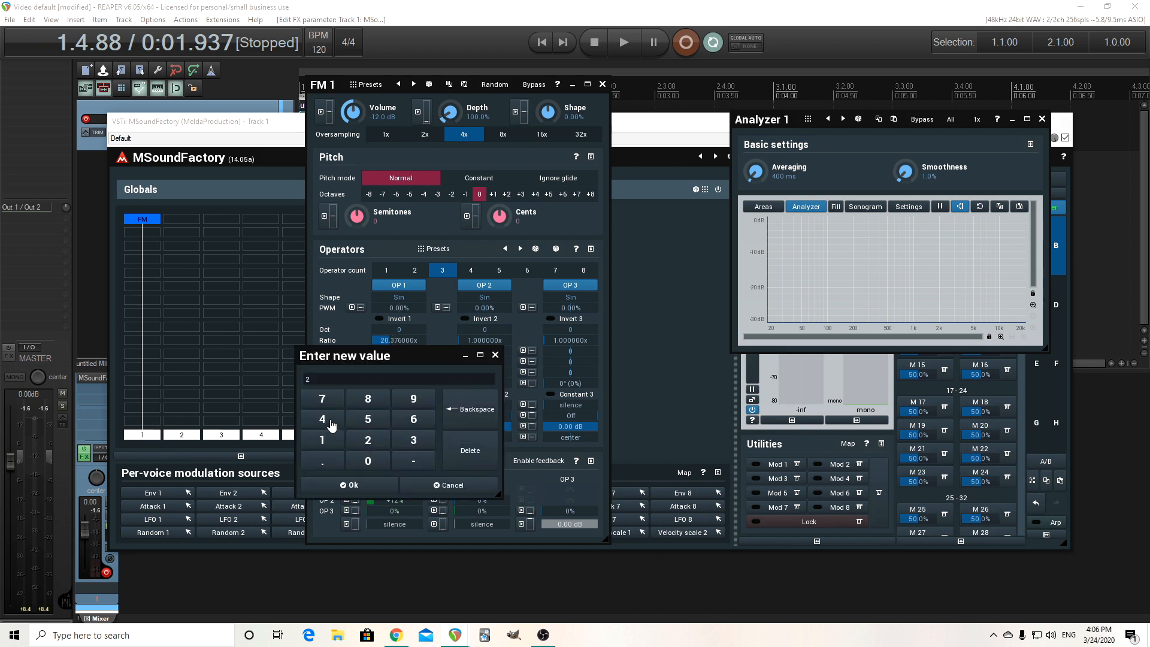
pyautogui.click(331, 424)
pyautogui.click(377, 487)
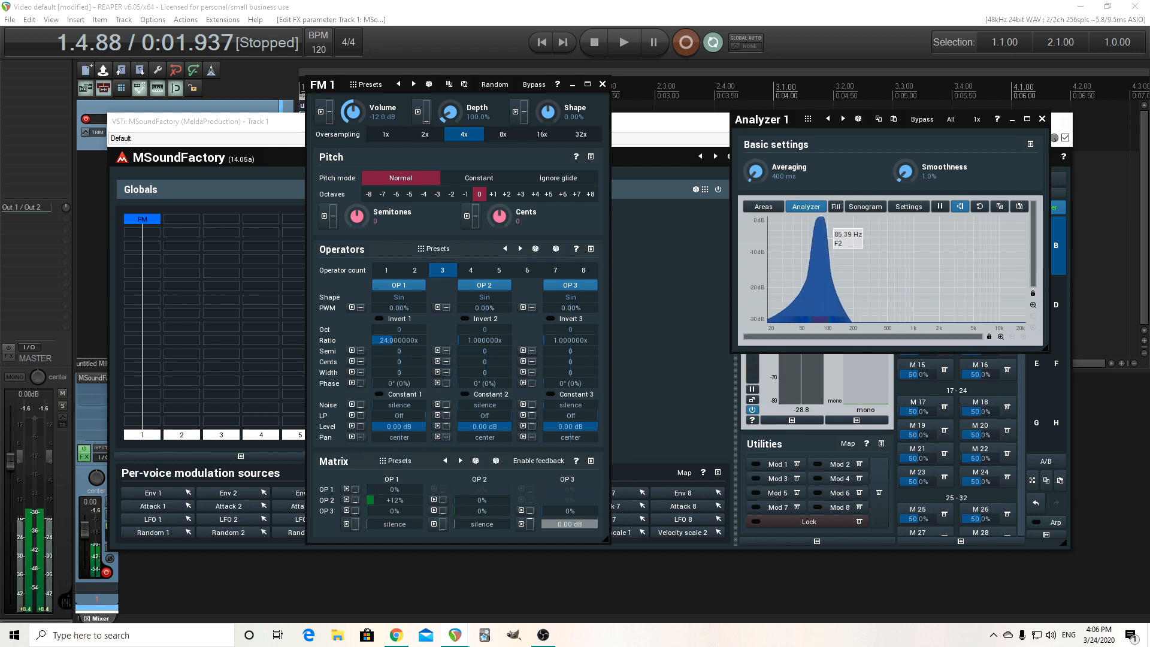
# Restore row OP 3, column OP 2 modulation to +100% and set OP 1's ratio to 32.
pyautogui.moveTo(481, 511); pyautogui.dragTo(482, 488)
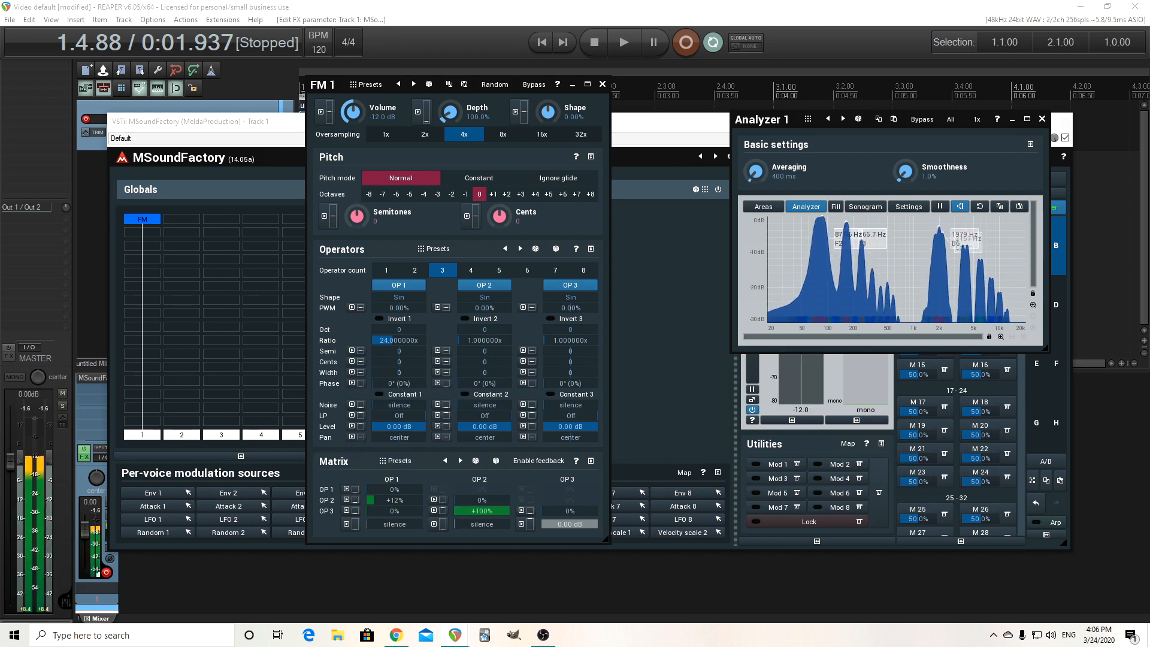
pyautogui.doubleClick(397, 340)
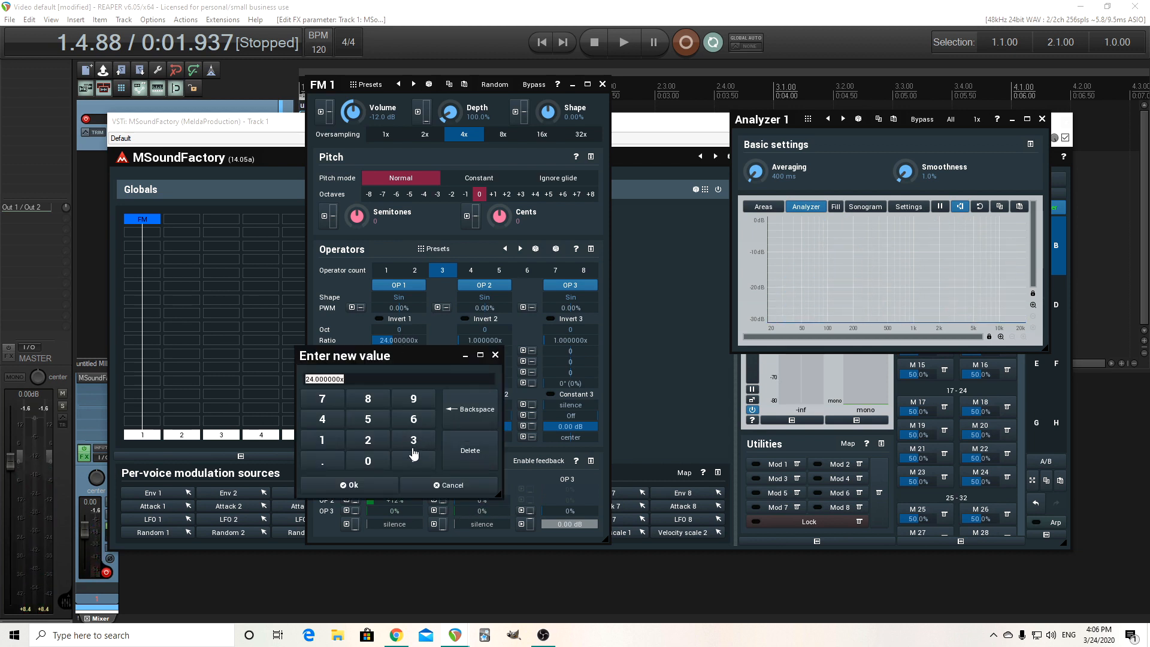
pyautogui.click(413, 440)
pyautogui.click(368, 440)
pyautogui.click(367, 485)
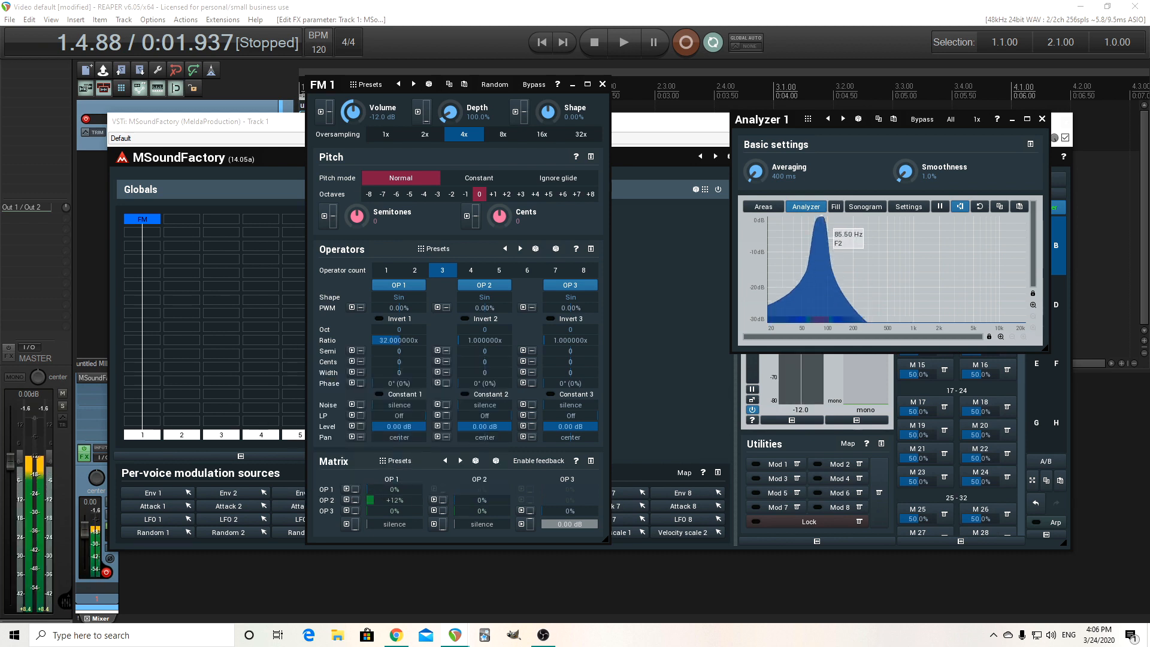
# Set OP 1's ratio to 64.
pyautogui.doubleClick(417, 354)
pyautogui.click(426, 421)
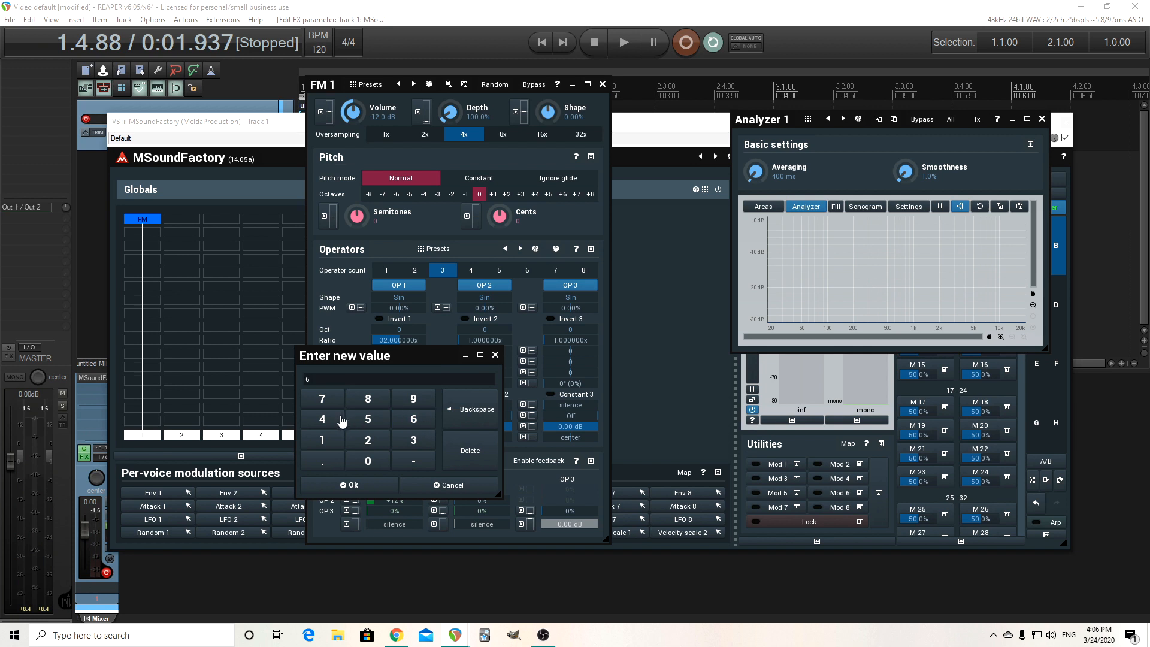
pyautogui.click(342, 420)
pyautogui.click(354, 486)
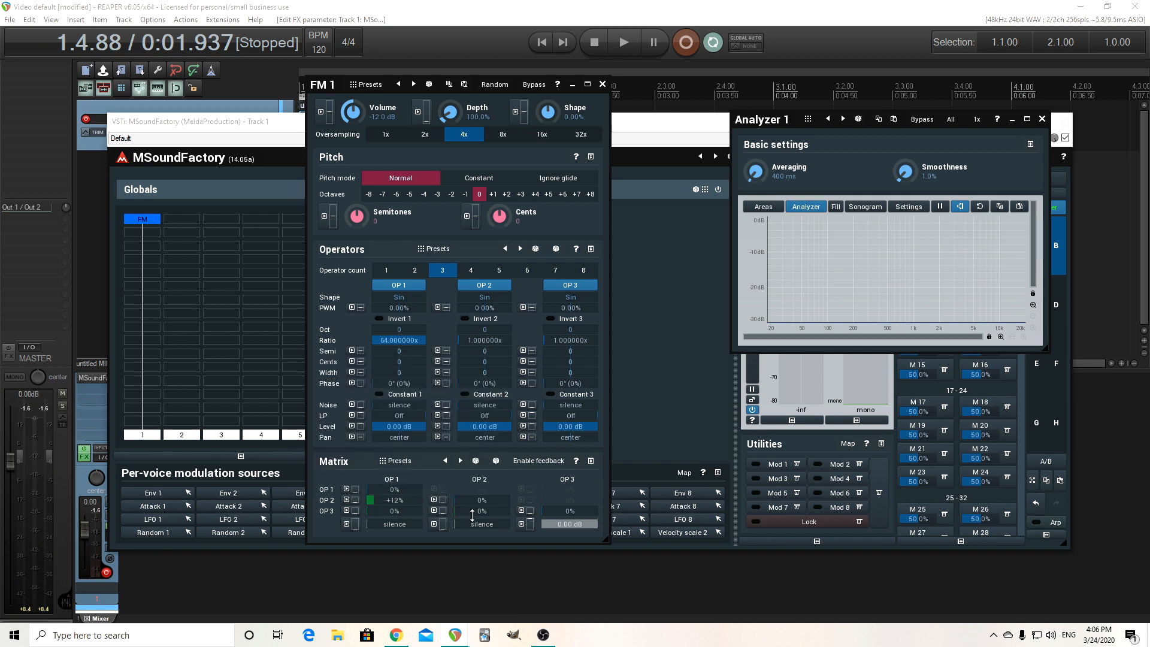
# Set OP 1's ratio to 20.
pyautogui.moveTo(472, 513)
pyautogui.mouseDown()
pyautogui.moveTo(472, 449)
pyautogui.moveTo(472, 514)
pyautogui.mouseUp()
pyautogui.moveTo(425, 341); pyautogui.dragTo(402, 340)
pyautogui.doubleClick(410, 340)
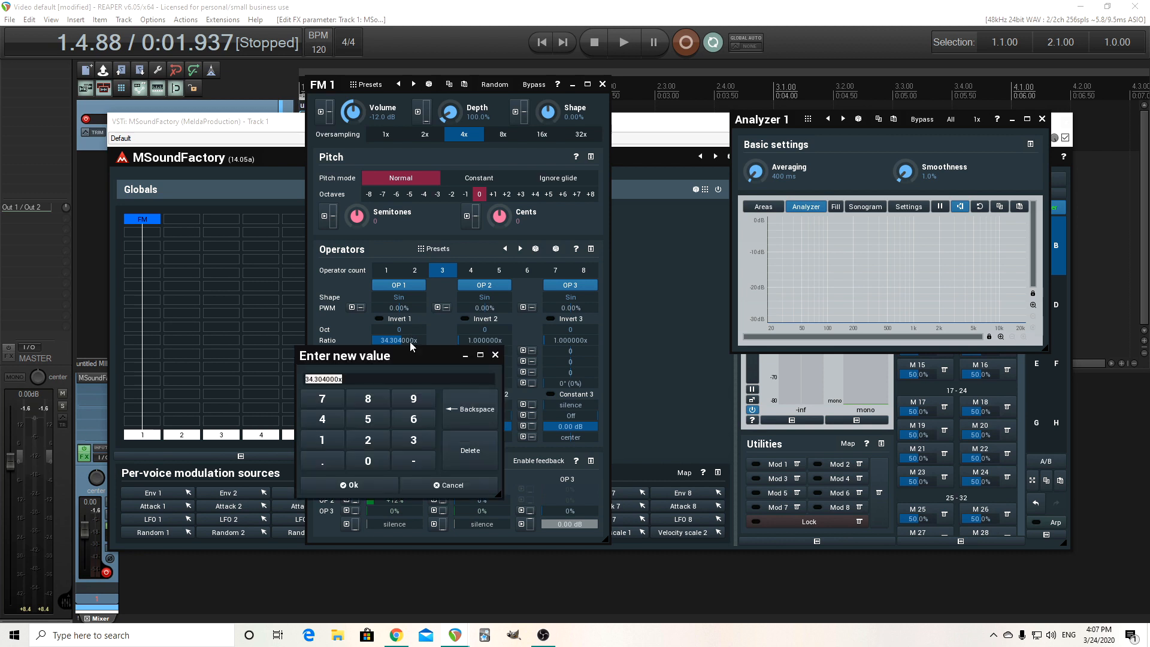
pyautogui.click(372, 443)
pyautogui.click(376, 462)
pyautogui.click(382, 485)
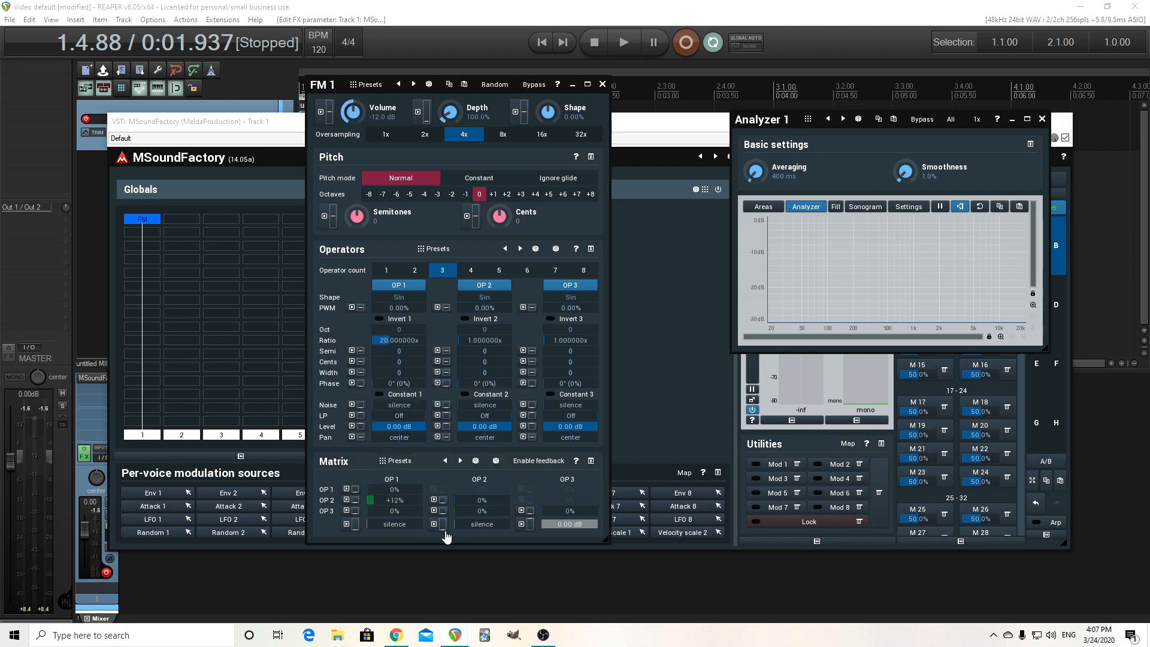
# Assign Modulation wheel CC#1 as the modulation source for the OP 3-to-OP 2 send and raise its depth.
pyautogui.moveTo(468, 512)
pyautogui.mouseDown()
pyautogui.moveTo(468, 465)
pyautogui.moveTo(468, 512)
pyautogui.mouseUp()
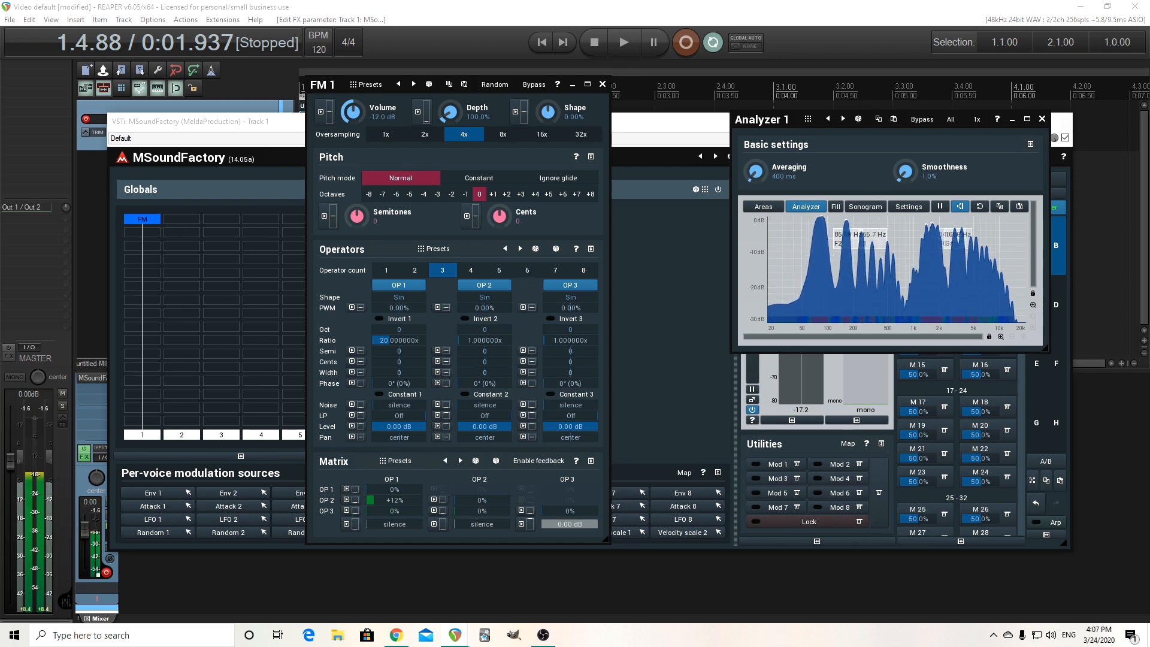
pyautogui.click(441, 511)
pyautogui.click(220, 327)
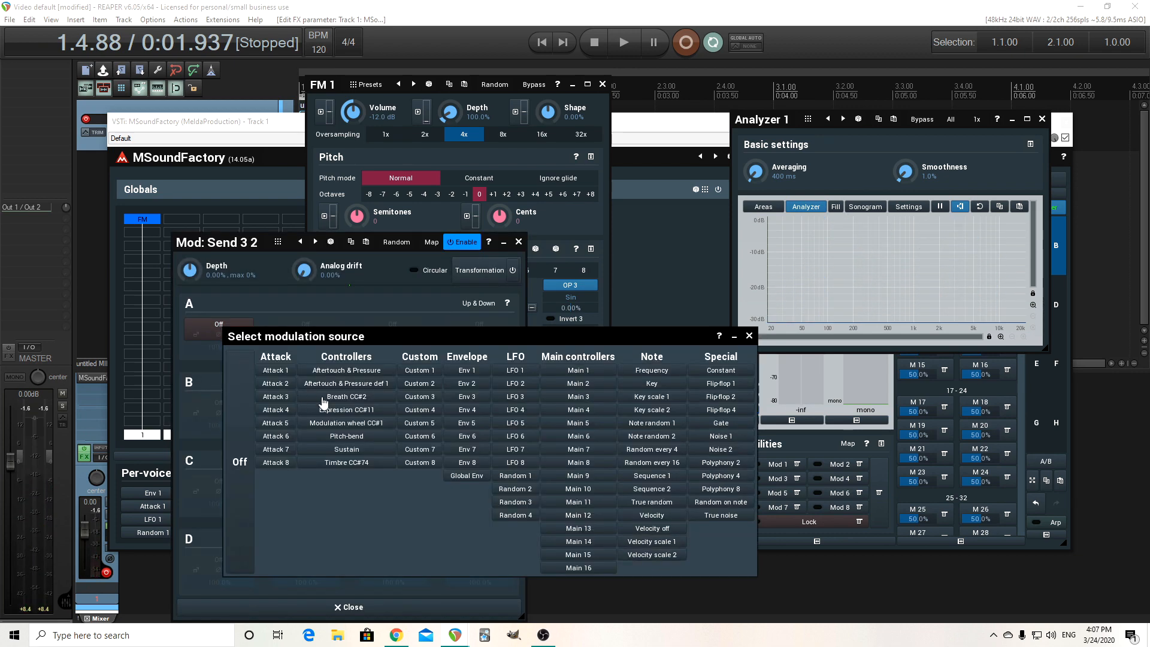
pyautogui.click(367, 423)
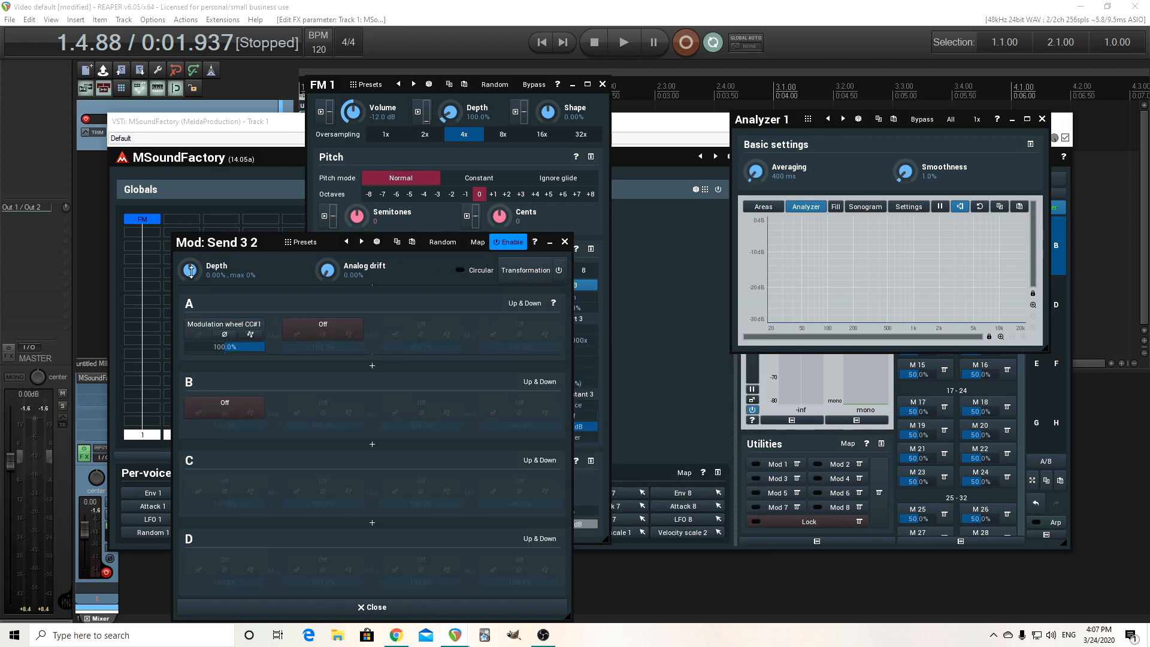
pyautogui.moveTo(191, 271); pyautogui.dragTo(191, 240)
pyautogui.click(564, 242)
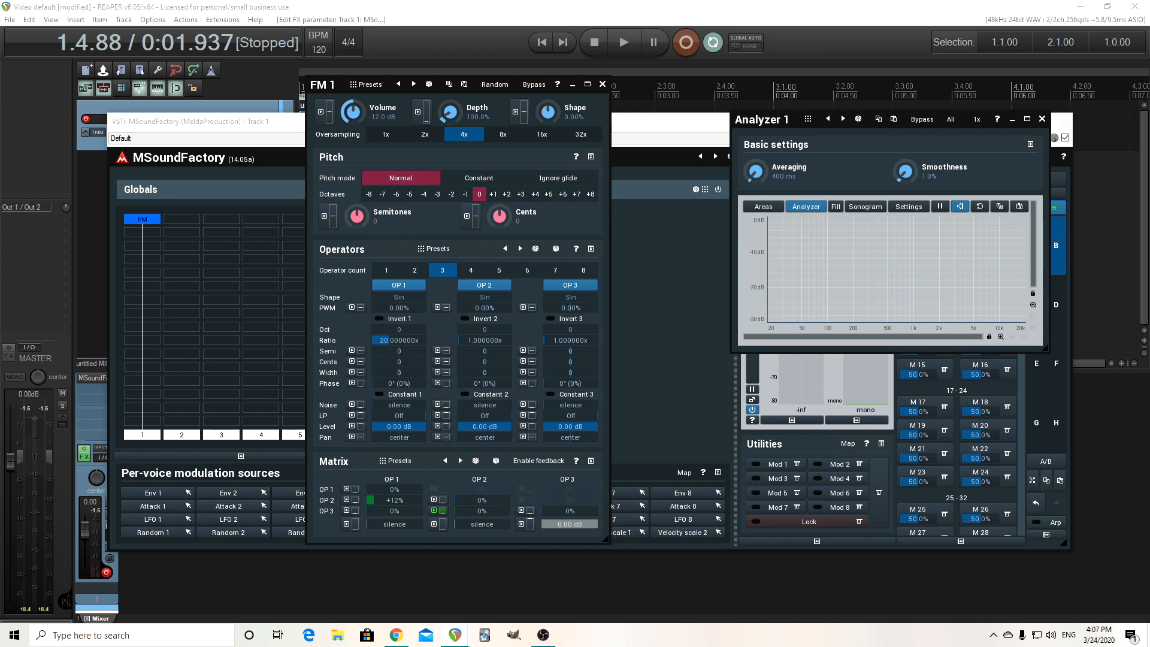
# Assign Modulation wheel CC#1 to the OP 2-to-OP 1 send with a depth of about 11%.
pyautogui.click(346, 502)
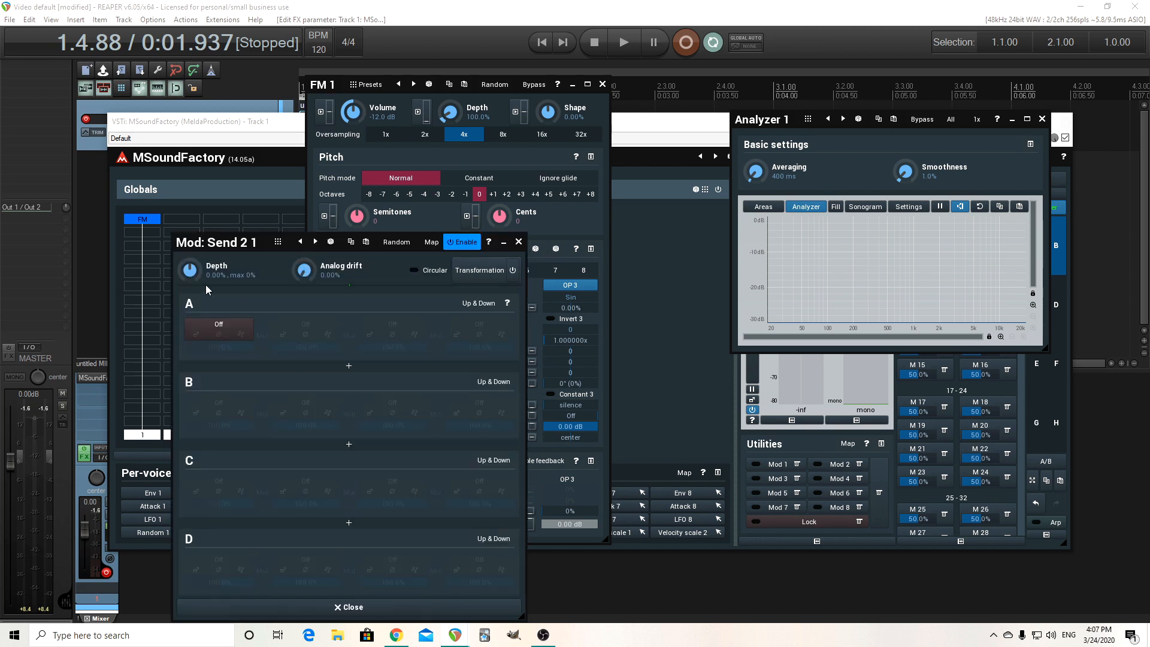
pyautogui.moveTo(189, 269); pyautogui.dragTo(189, 266)
pyautogui.click(220, 326)
pyautogui.click(350, 422)
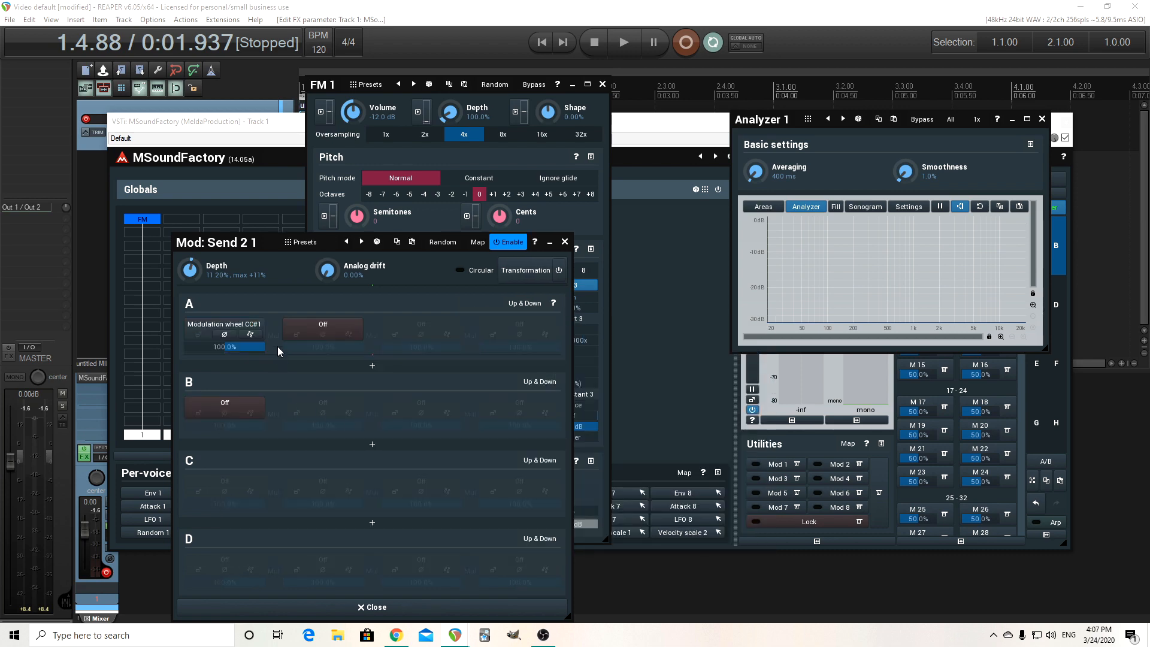
pyautogui.click(564, 242)
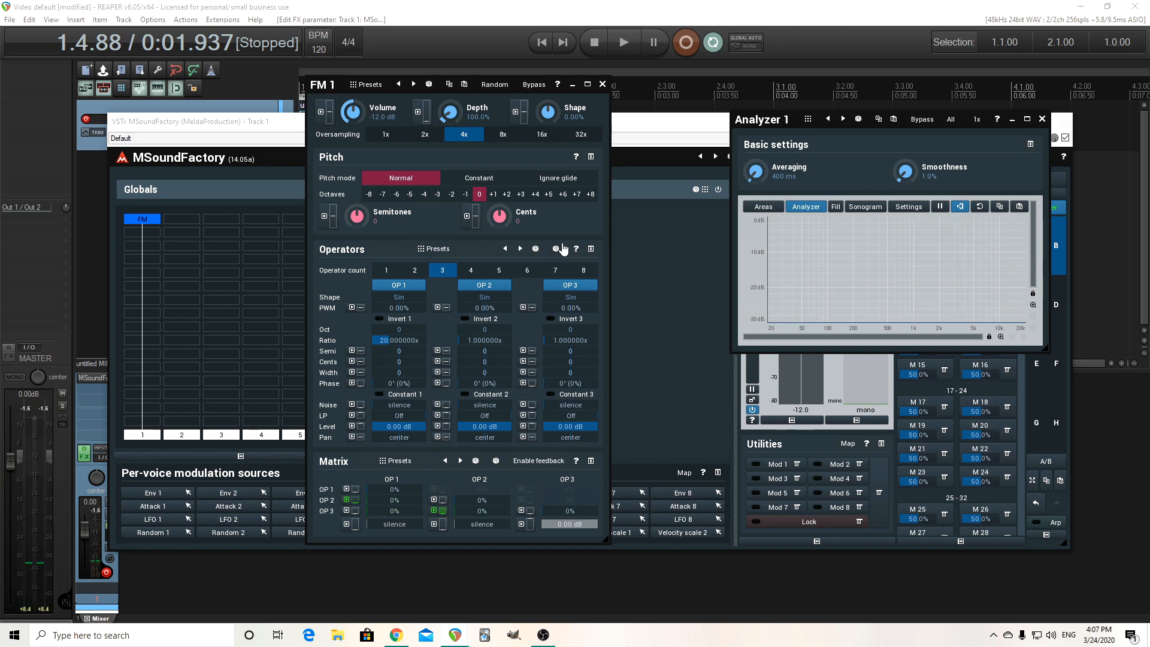
# Close the detached FM 1 module window and reposition the MSoundFactory window.
pyautogui.click(601, 85)
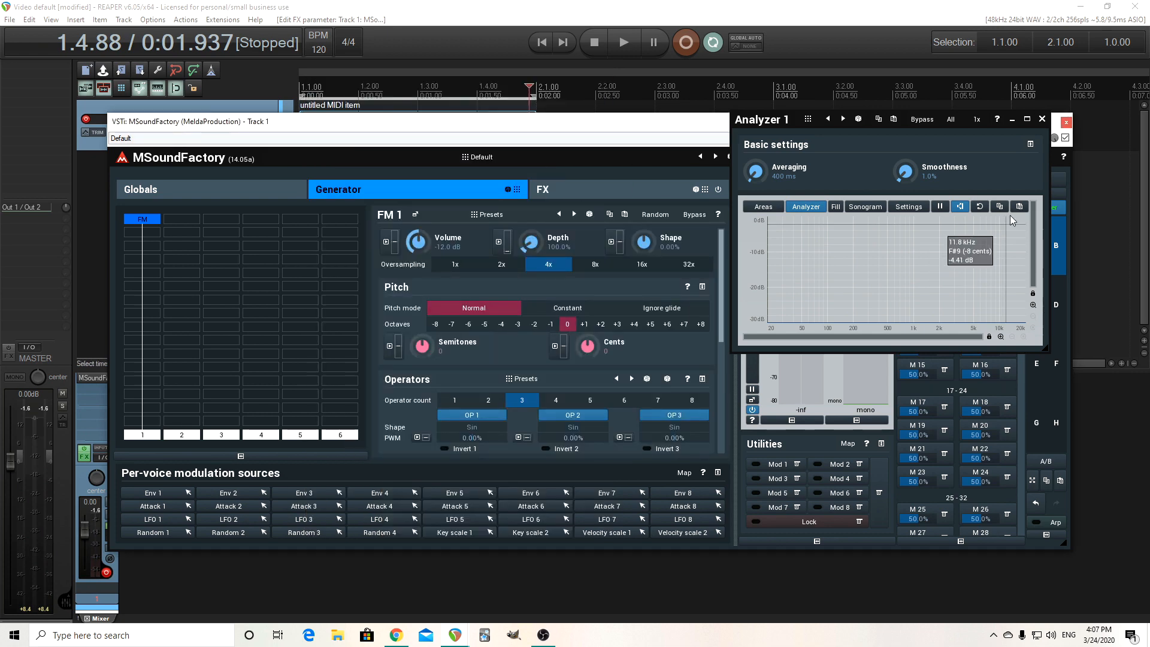
pyautogui.moveTo(384, 132); pyautogui.dragTo(427, 178)
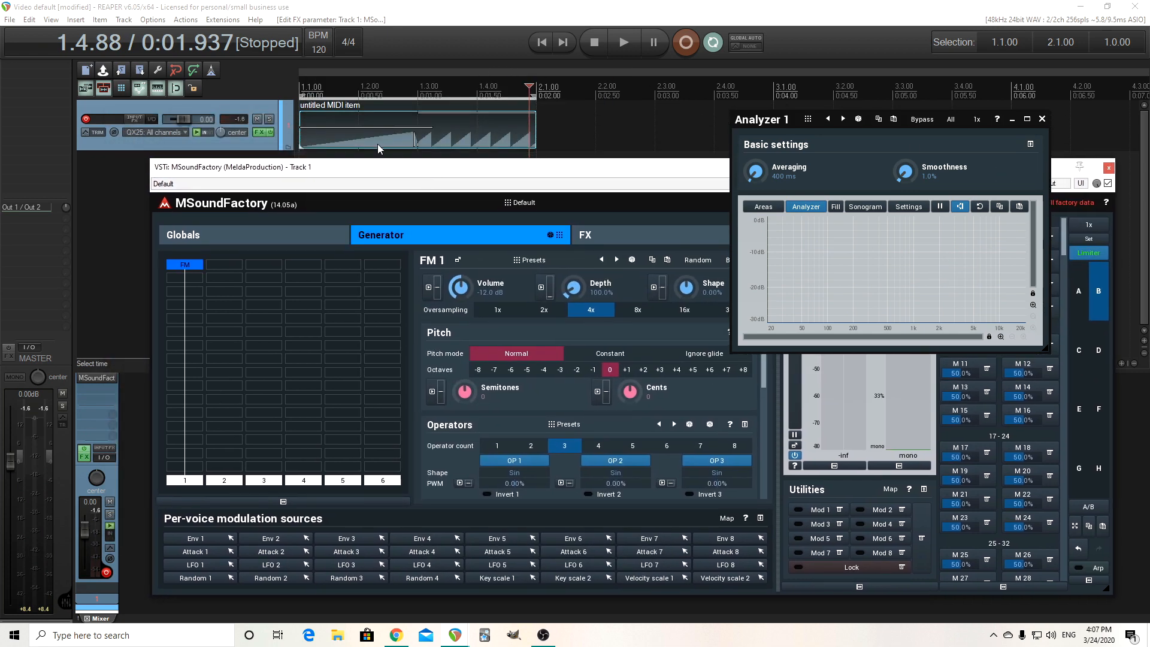
# Play the MIDI clip from the start to audition the patch, then stop playback.
pyautogui.click(542, 45)
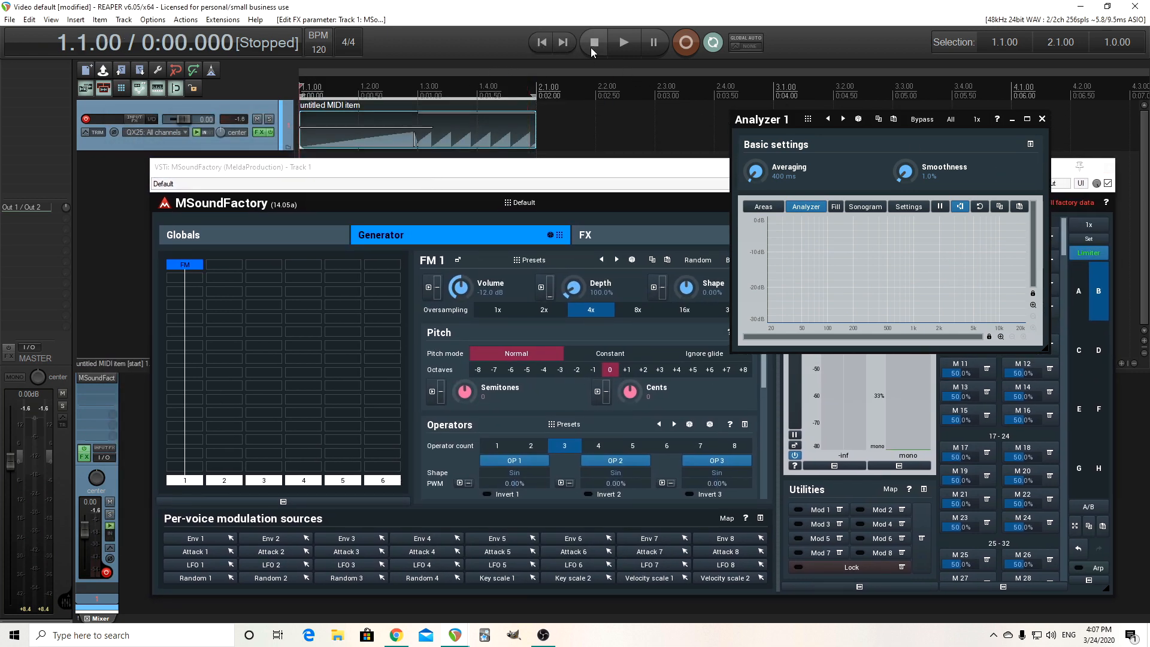
pyautogui.click(628, 45)
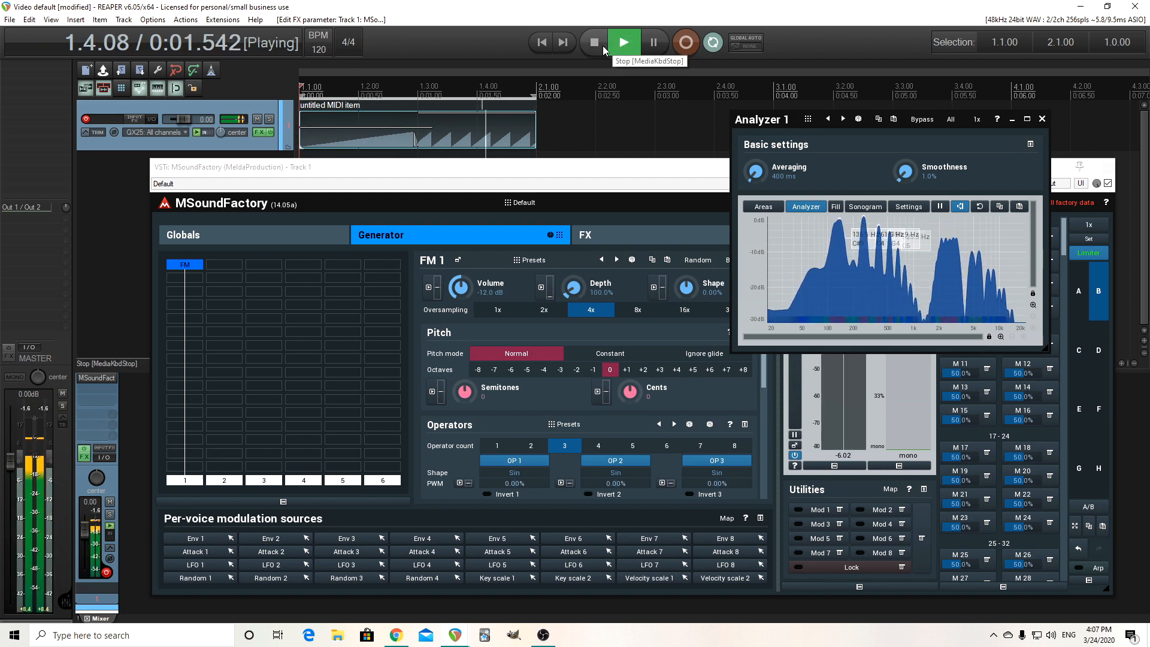
pyautogui.click(603, 49)
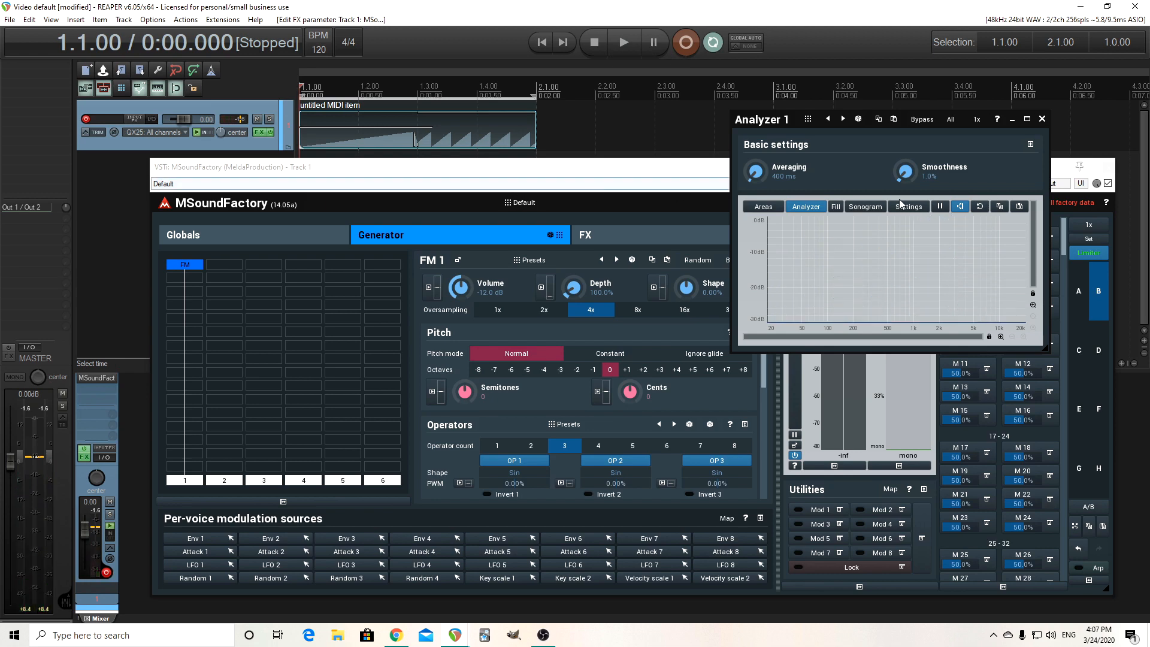
# Close the Analyzer window and move the plugin window so the operator ratios and the matrix are in view.
pyautogui.click(1042, 119)
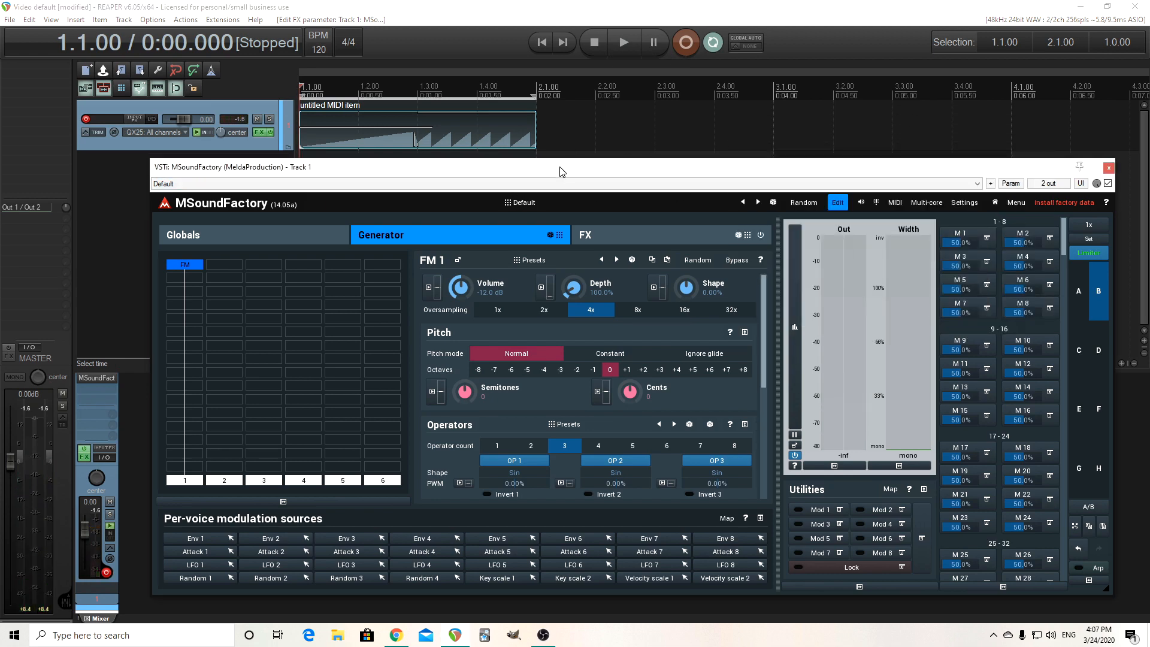
pyautogui.moveTo(562, 172); pyautogui.dragTo(521, 112)
pyautogui.scroll(-5, 730, 335)
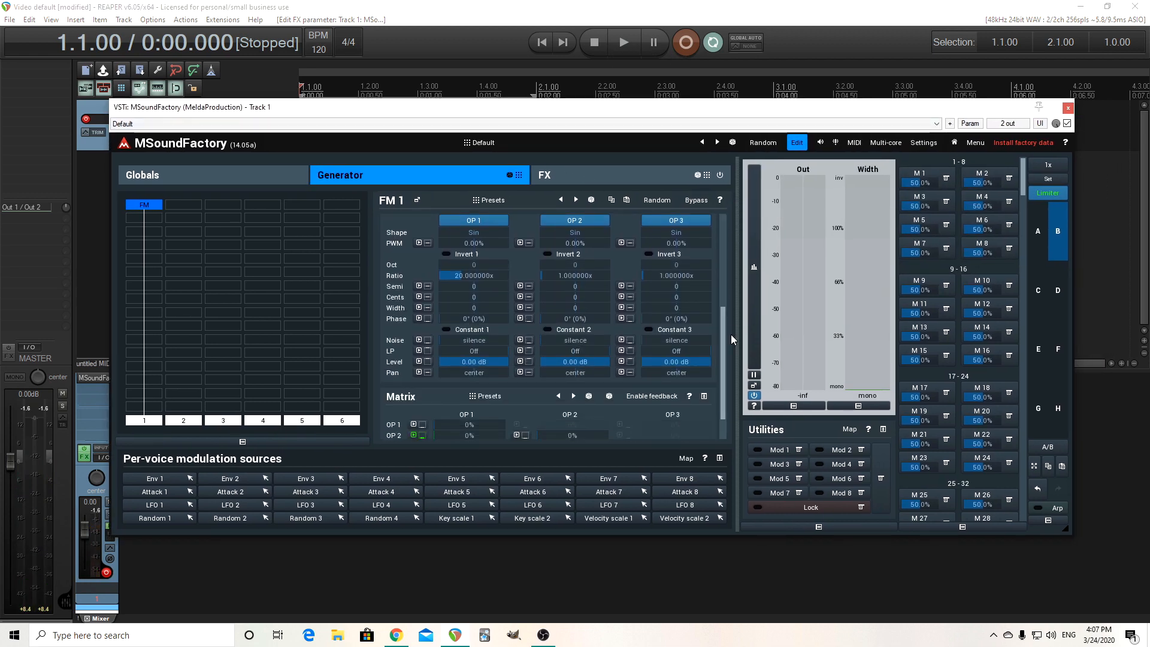
pyautogui.scroll(-2, 727, 386)
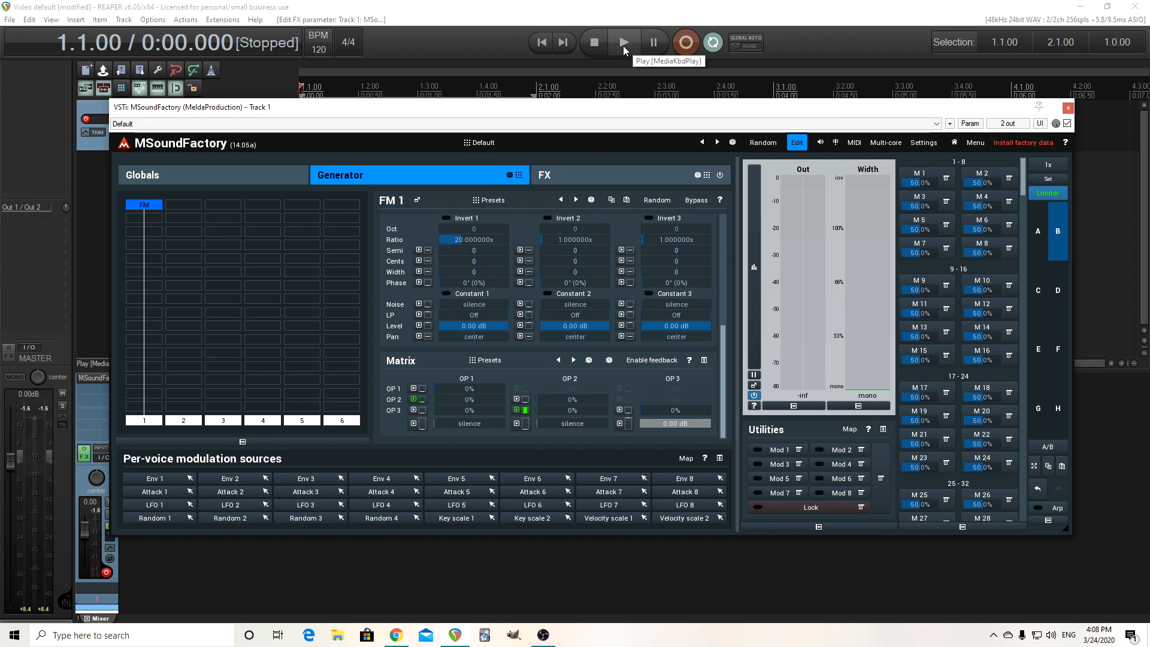
pyautogui.moveTo(559, 113); pyautogui.dragTo(559, 144)
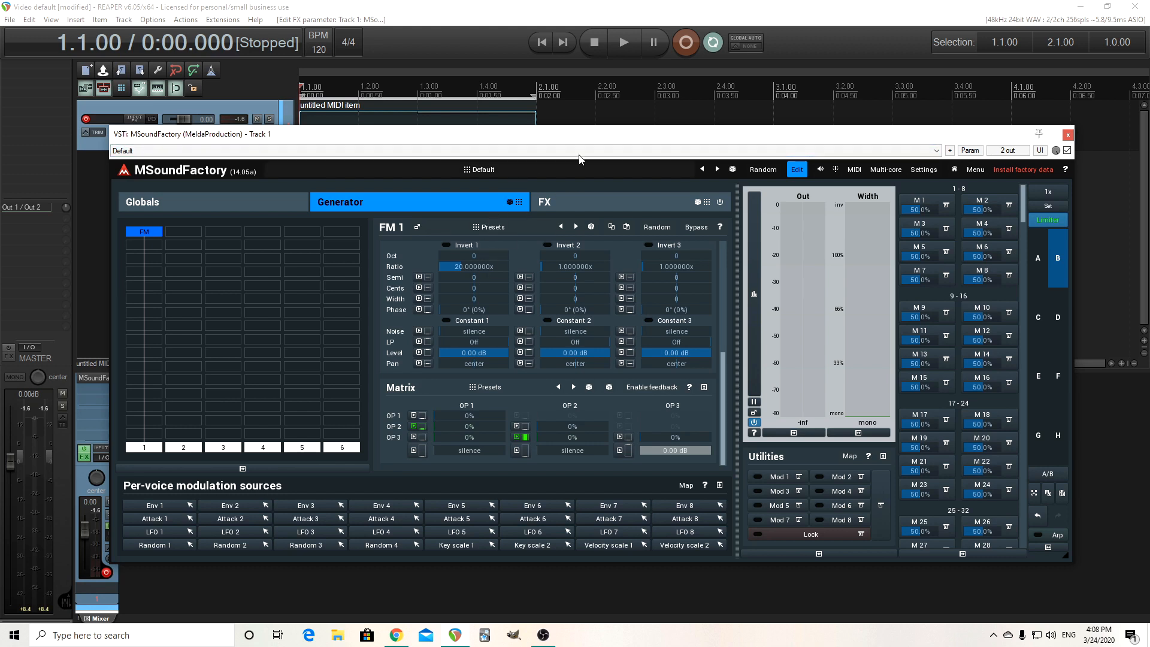
# Drag OP 1's ratio up to about 59.7 while auditioning playback.
pyautogui.press('space')
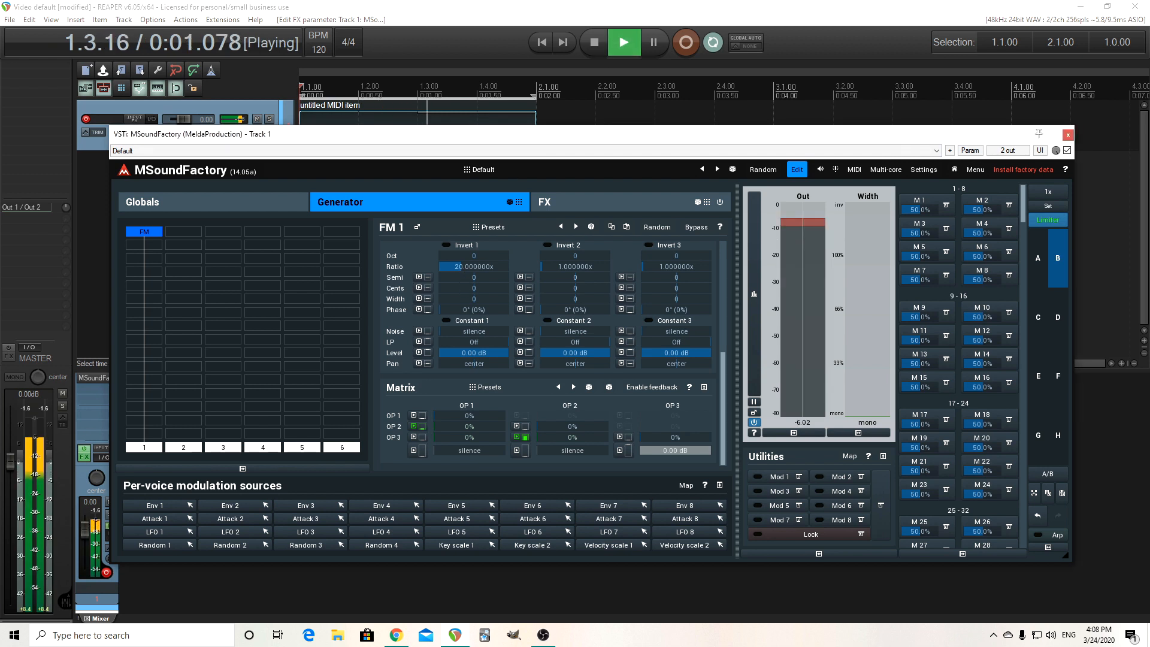
pyautogui.moveTo(474, 267); pyautogui.dragTo(504, 266)
pyautogui.press('space')
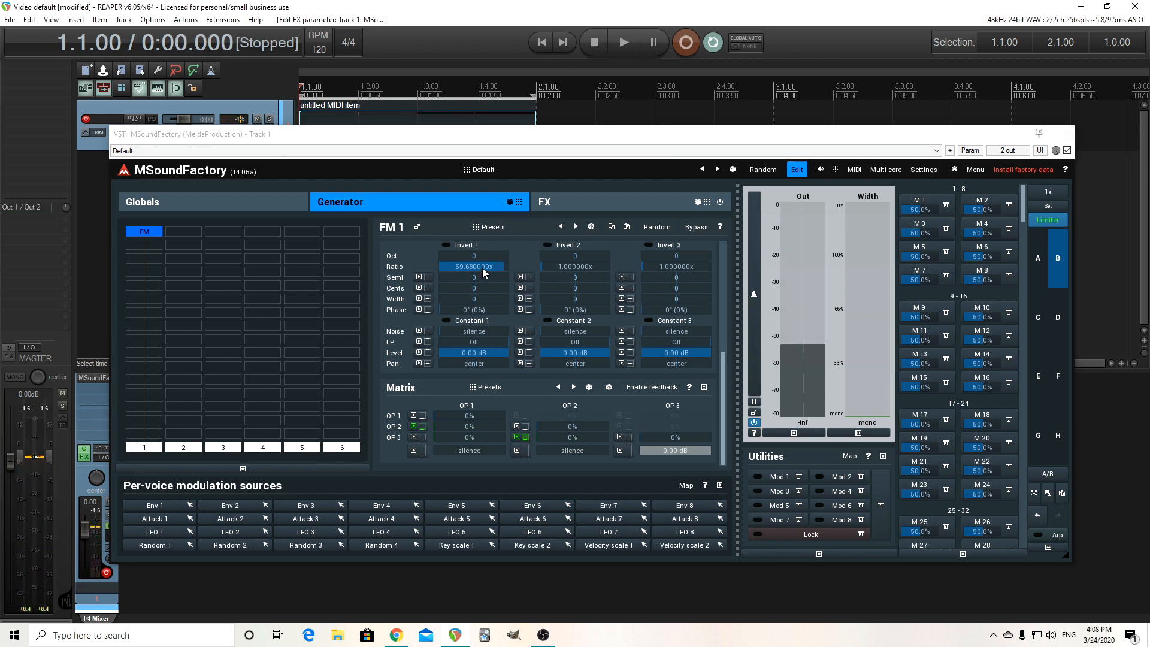
# Set OP 1's ratio to 32.
pyautogui.doubleClick(482, 267)
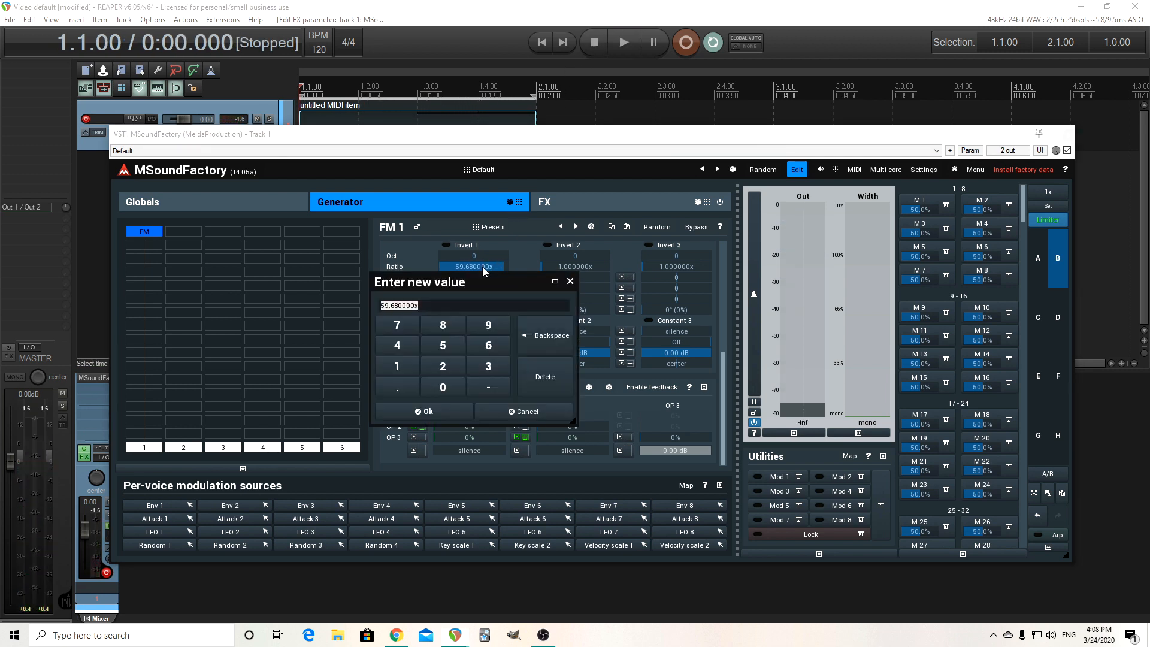
pyautogui.click(478, 375)
pyautogui.click(443, 371)
pyautogui.click(446, 413)
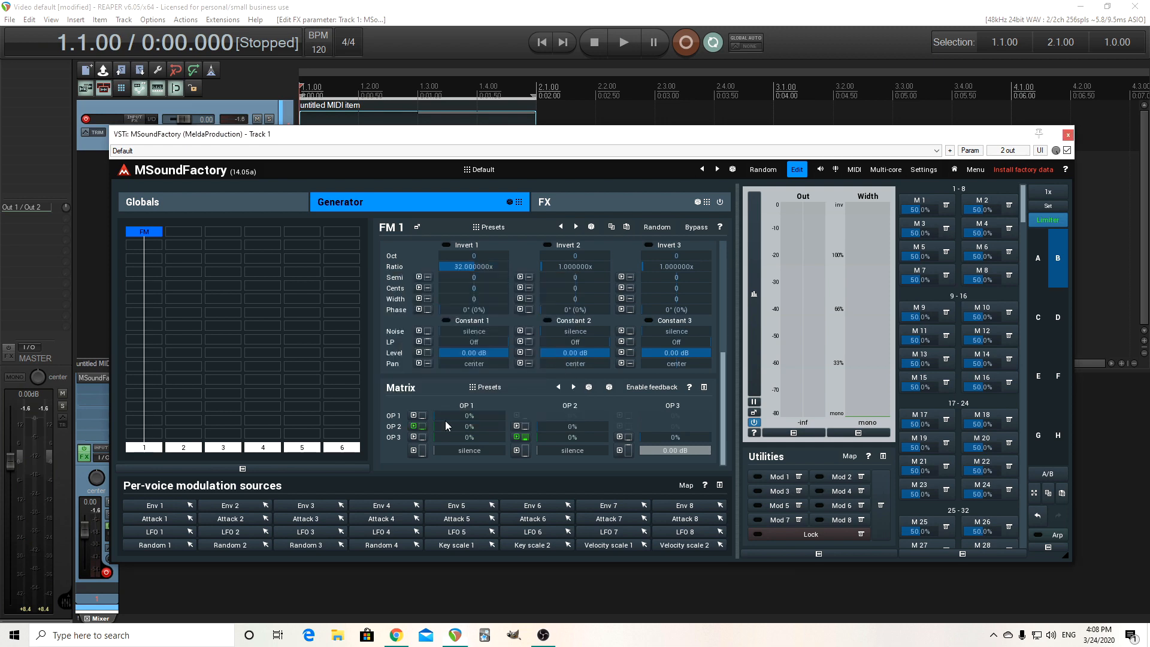
# Open the OP 2-to-OP 1 send's modulation settings, audition playback, and close the settings window.
pyautogui.click(413, 426)
pyautogui.moveTo(222, 247); pyautogui.dragTo(321, 482)
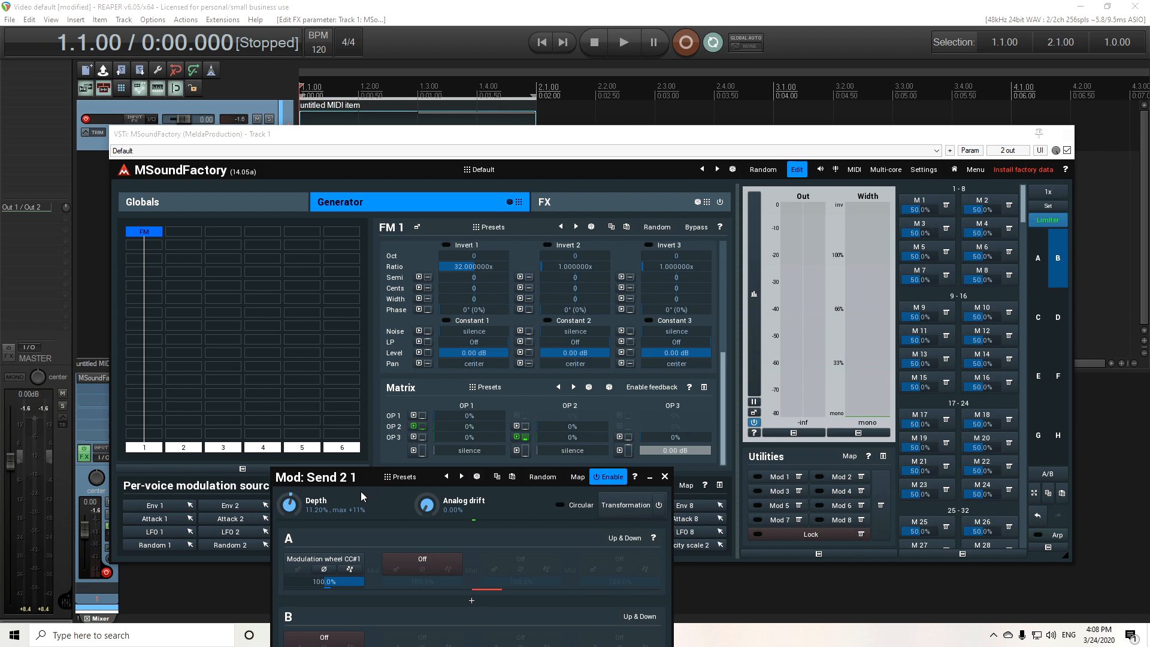
pyautogui.click(627, 44)
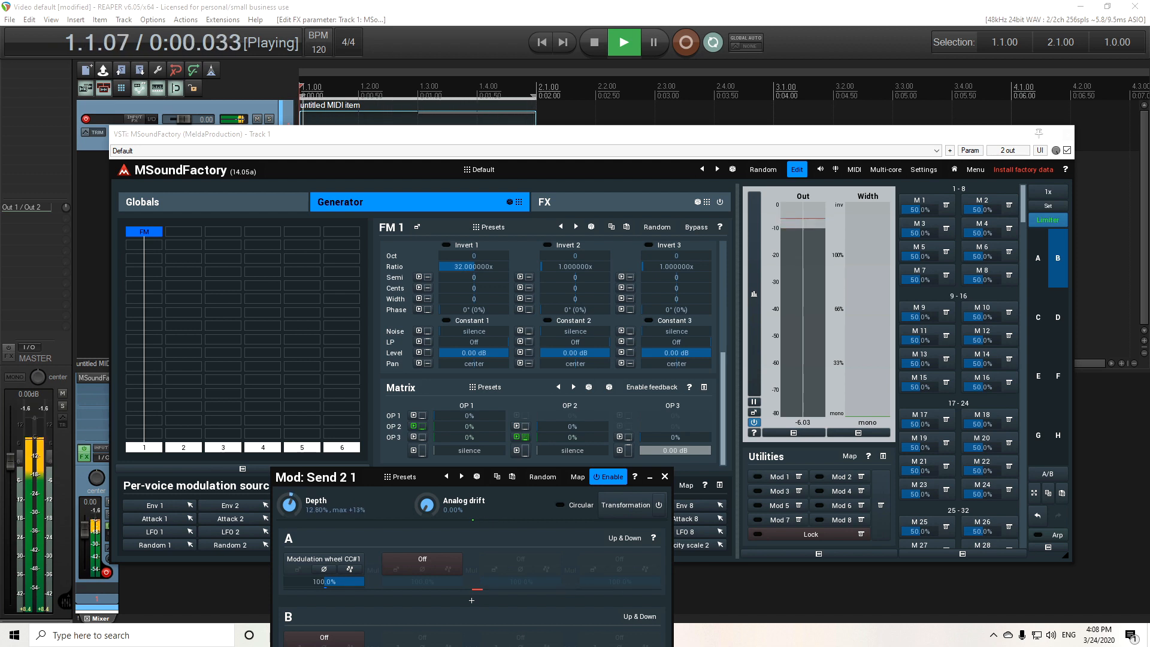
pyautogui.click(580, 49)
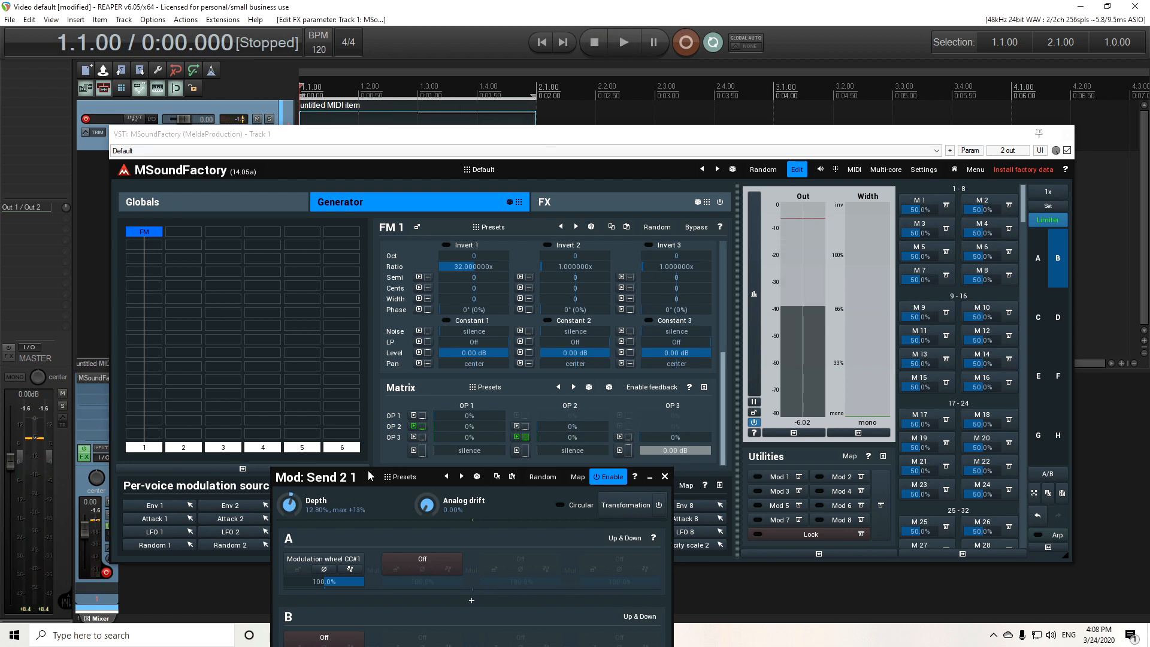
pyautogui.moveTo(359, 481); pyautogui.dragTo(231, 372)
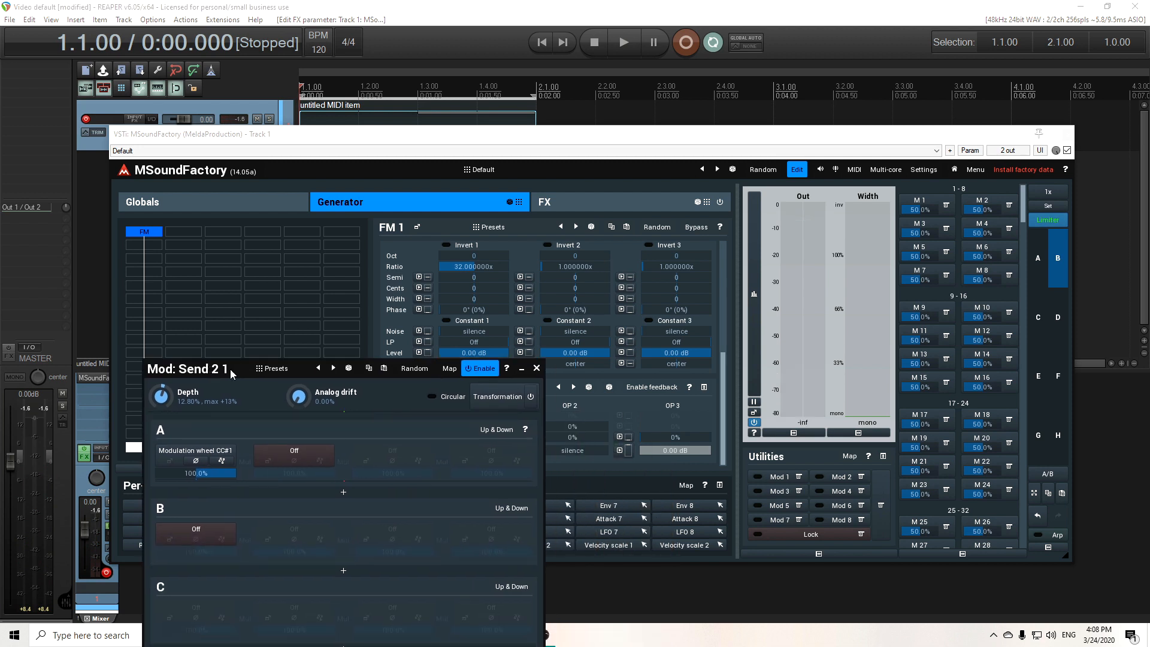
pyautogui.click(537, 368)
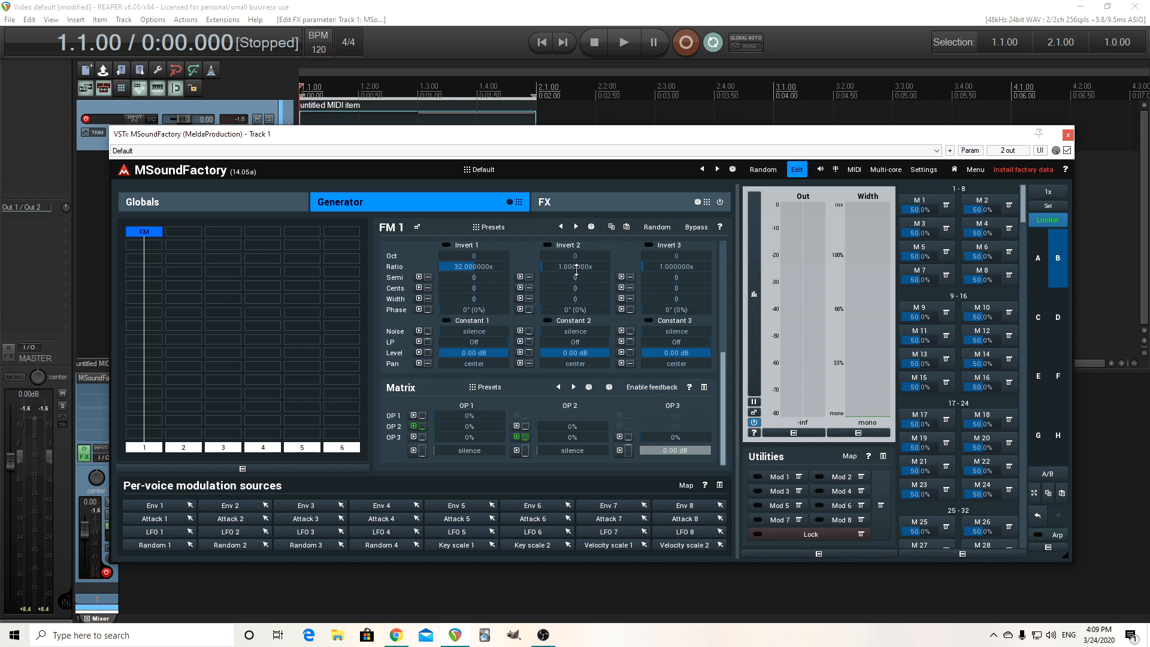
# Audition the patch and set OP 2's ratio to 1.5.
pyautogui.click(633, 46)
pyautogui.click(596, 42)
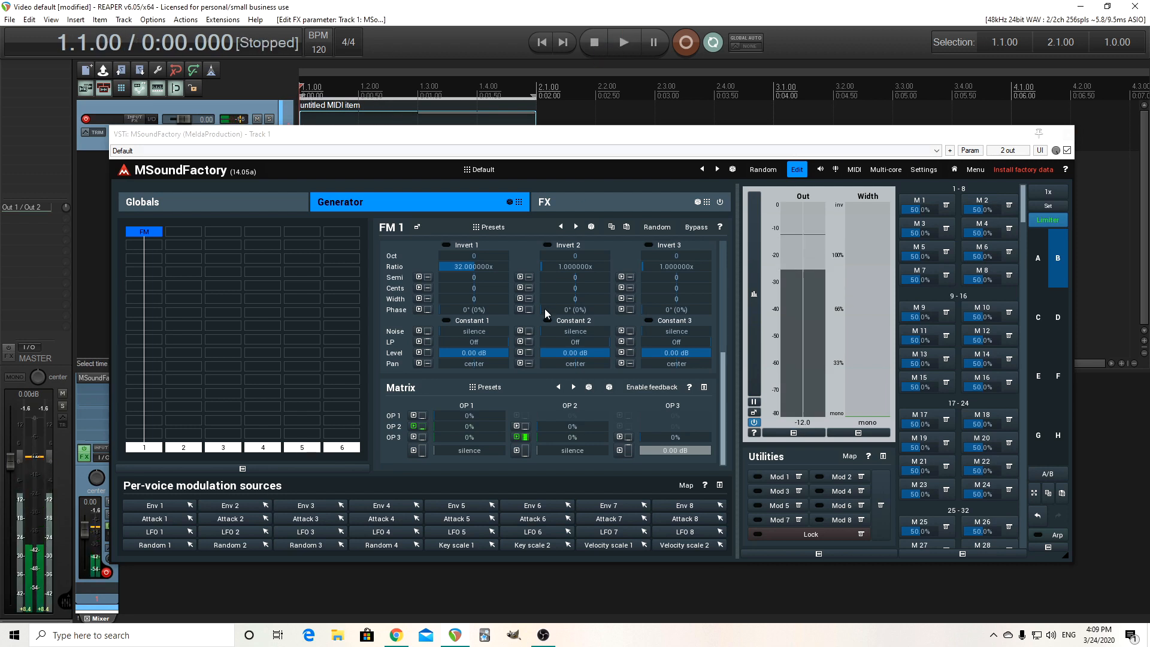
pyautogui.doubleClick(561, 264)
pyautogui.click(496, 372)
pyautogui.click(504, 395)
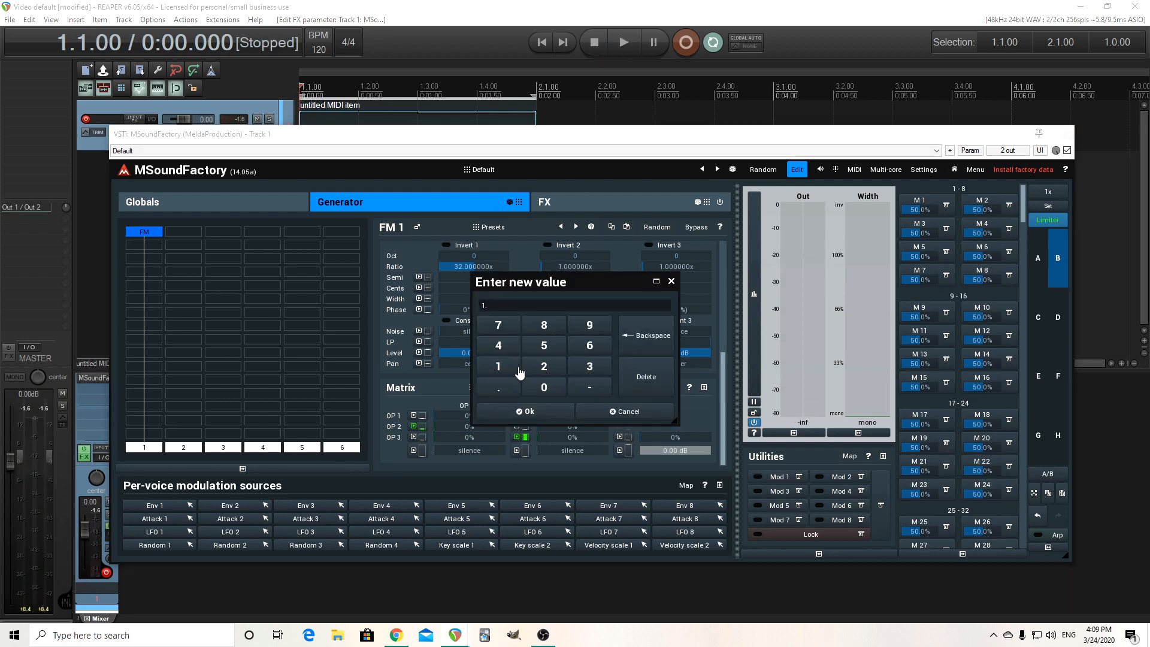
pyautogui.click(546, 412)
# Audition the patch and set OP 2's ratio to 2.
pyautogui.click(624, 43)
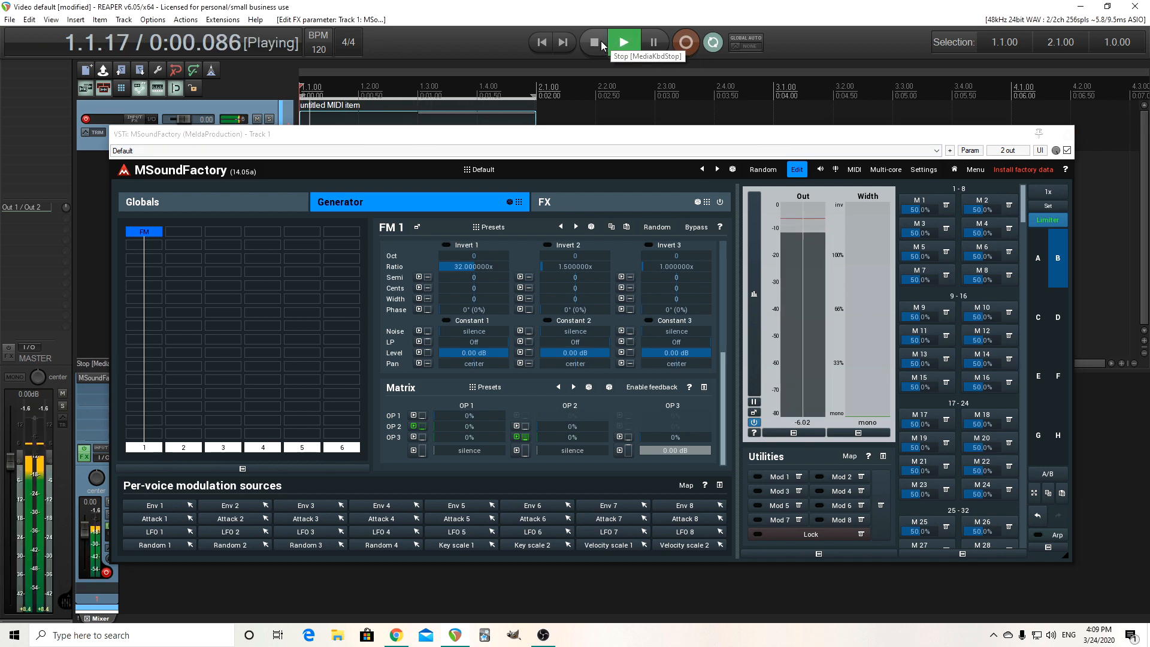
pyautogui.click(602, 40)
pyautogui.click(572, 264)
pyautogui.doubleClick(572, 263)
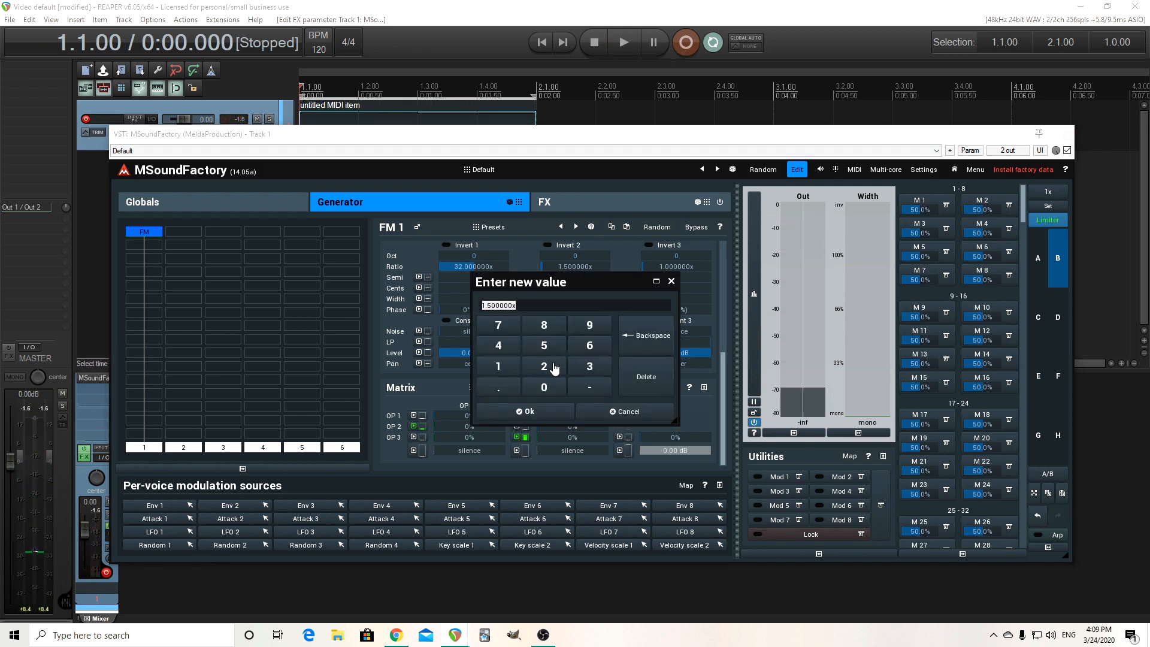
pyautogui.click(545, 367)
pyautogui.click(546, 412)
# Drag OP 1's ratio down to about 15.6 during playback, then stop.
pyautogui.click(634, 47)
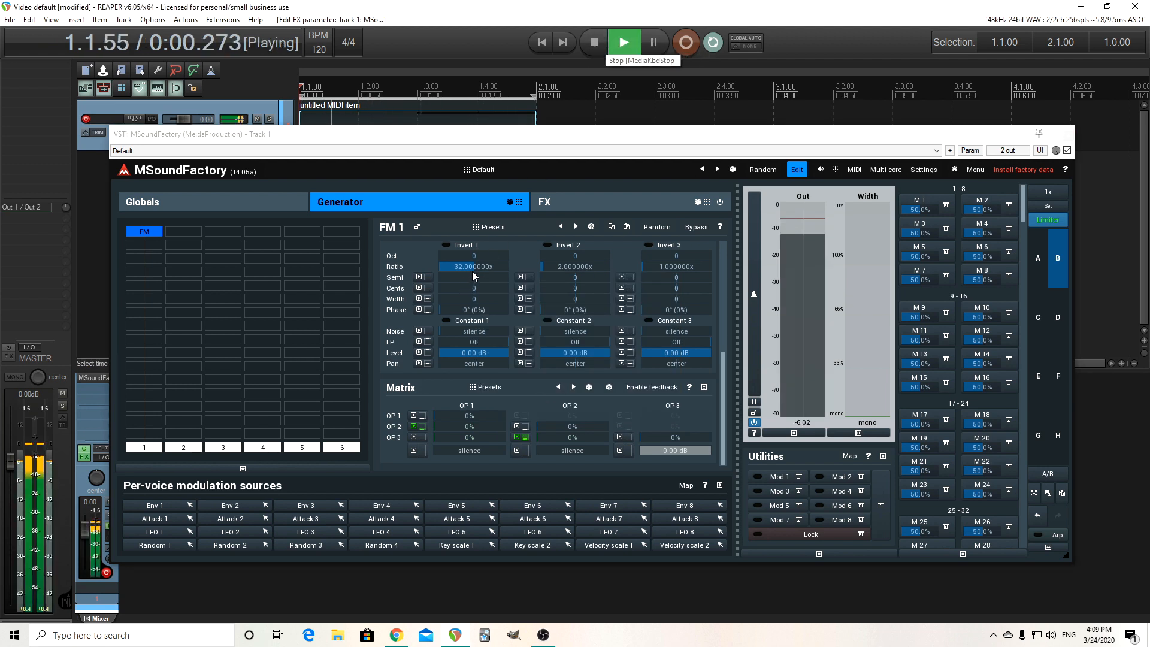
pyautogui.moveTo(472, 266); pyautogui.dragTo(454, 266)
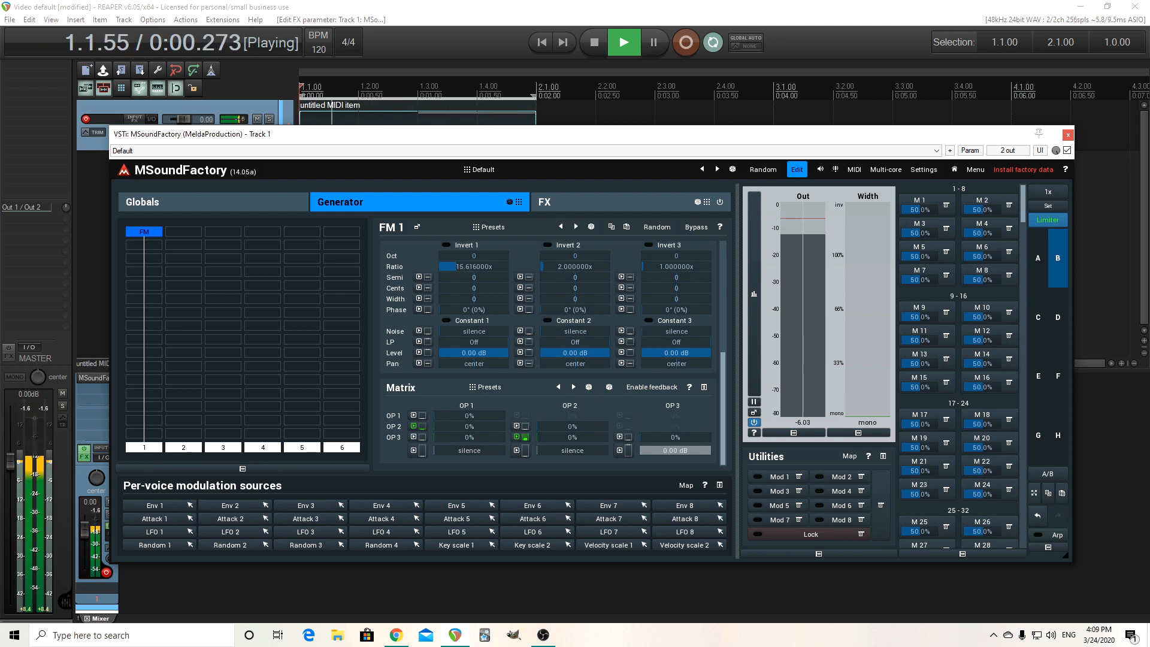
pyautogui.press('space')
# Set OP 1's ratio to 12.
pyautogui.doubleClick(481, 267)
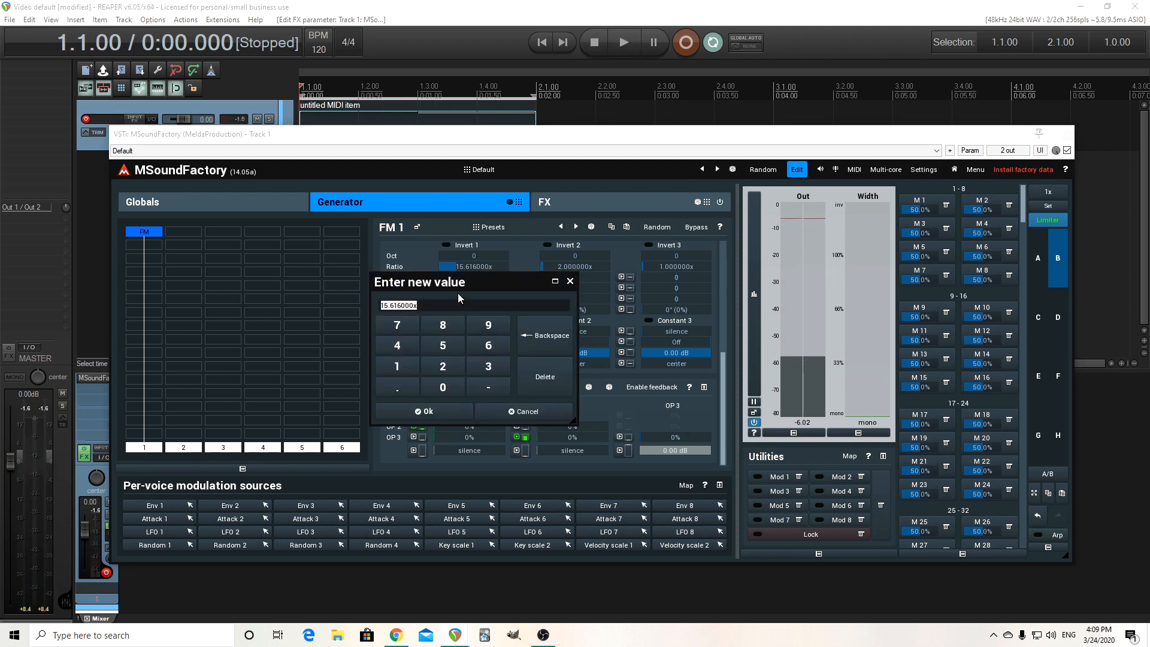
pyautogui.click(396, 366)
pyautogui.click(488, 346)
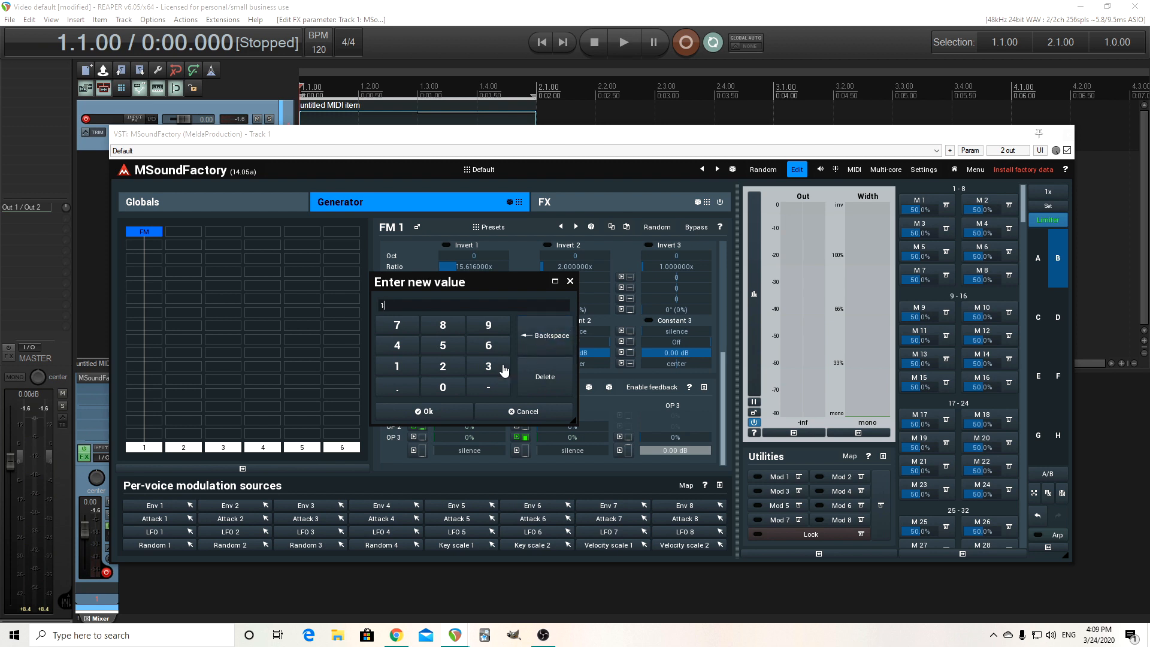
pyautogui.click(444, 413)
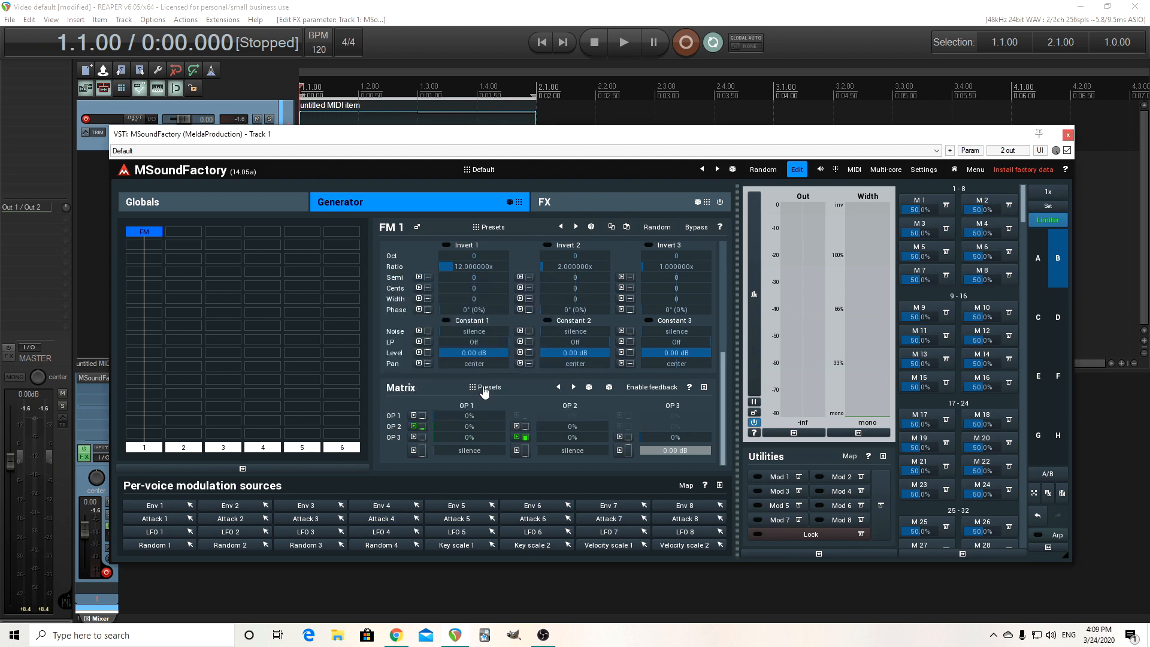
# Set OP 1's ratio to 16.
pyautogui.doubleClick(461, 269)
pyautogui.click(411, 370)
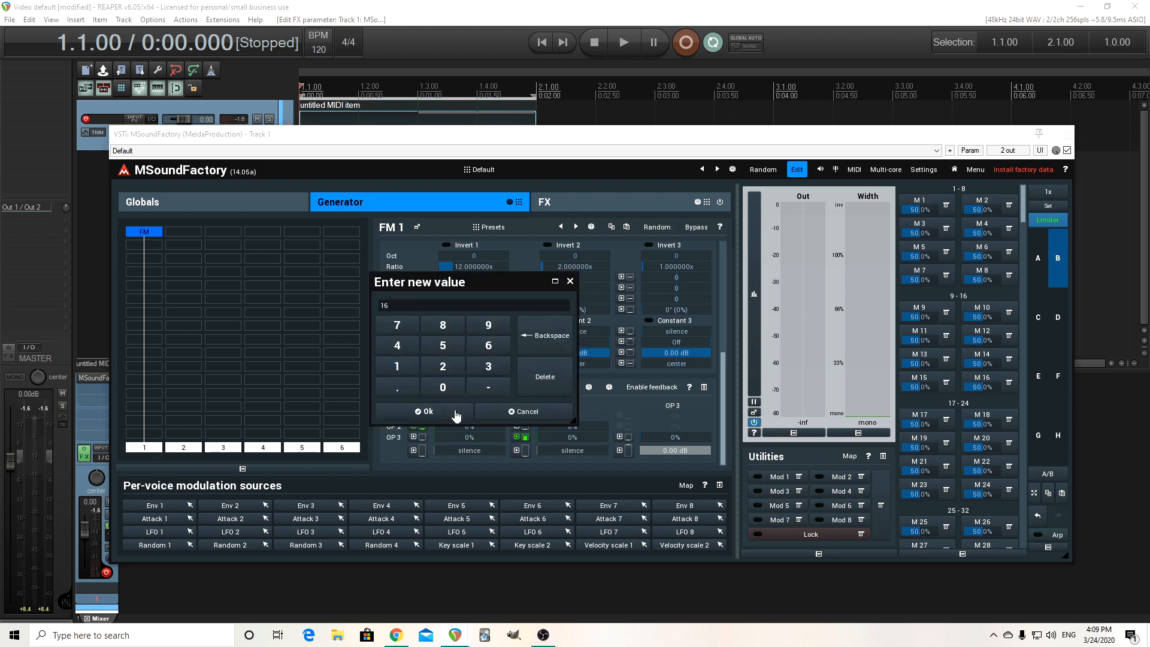
pyautogui.click(456, 413)
# Set OP 2's ratio to 2.5.
pyautogui.doubleClick(580, 267)
pyautogui.click(540, 366)
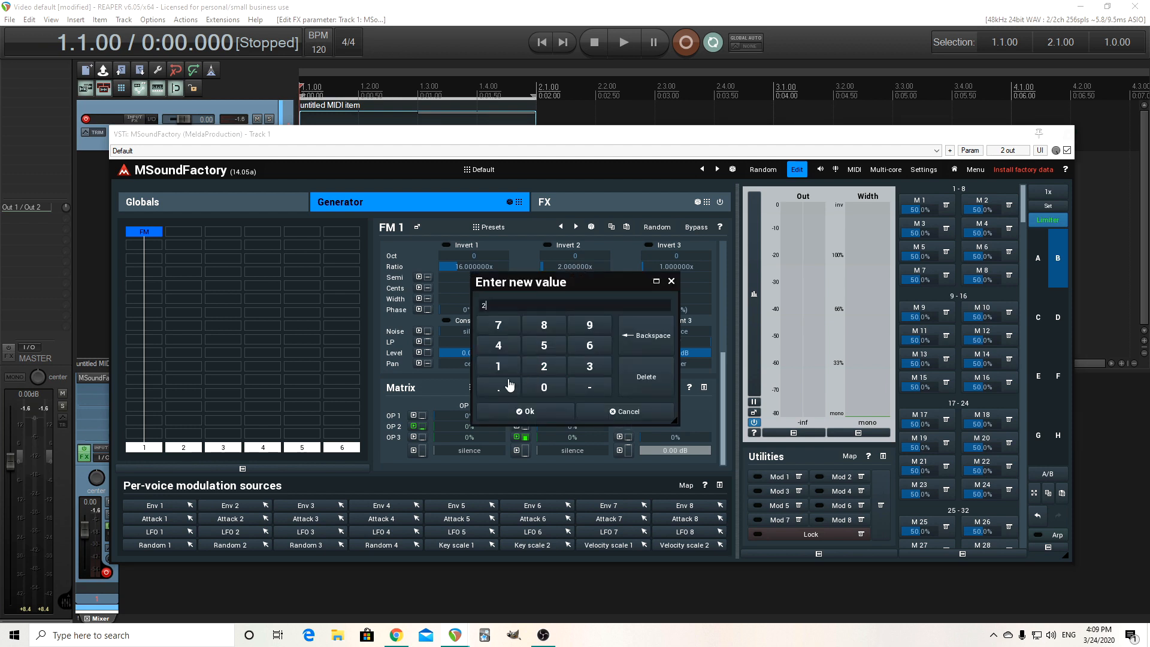
pyautogui.click(544, 346)
pyautogui.click(535, 411)
# Drag OP 1's ratio up to about 26.2 during playback, then stop.
pyautogui.click(629, 48)
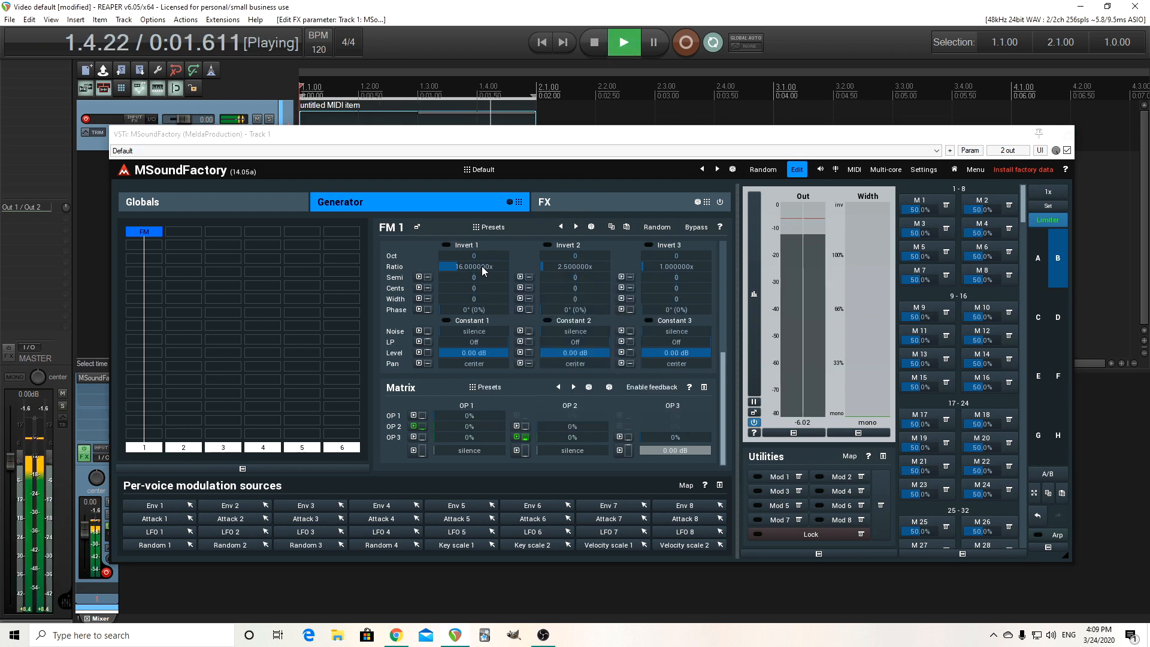
pyautogui.moveTo(482, 266); pyautogui.dragTo(481, 225)
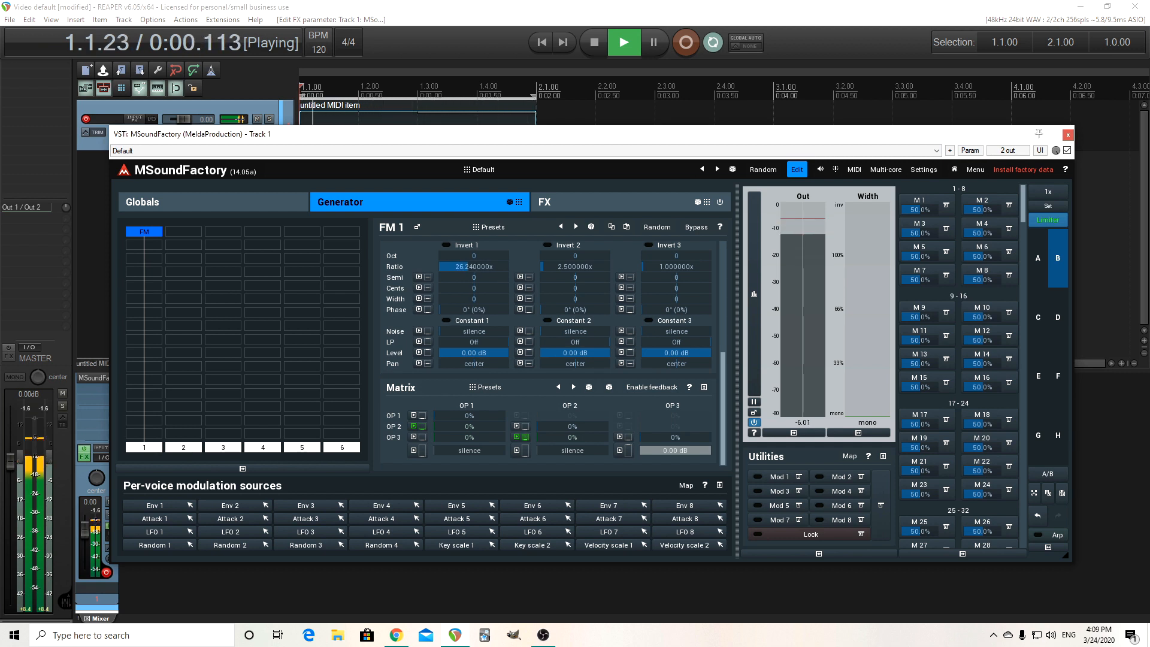
pyautogui.click(595, 42)
# Set OP 2's ratio to 3.
pyautogui.doubleClick(562, 265)
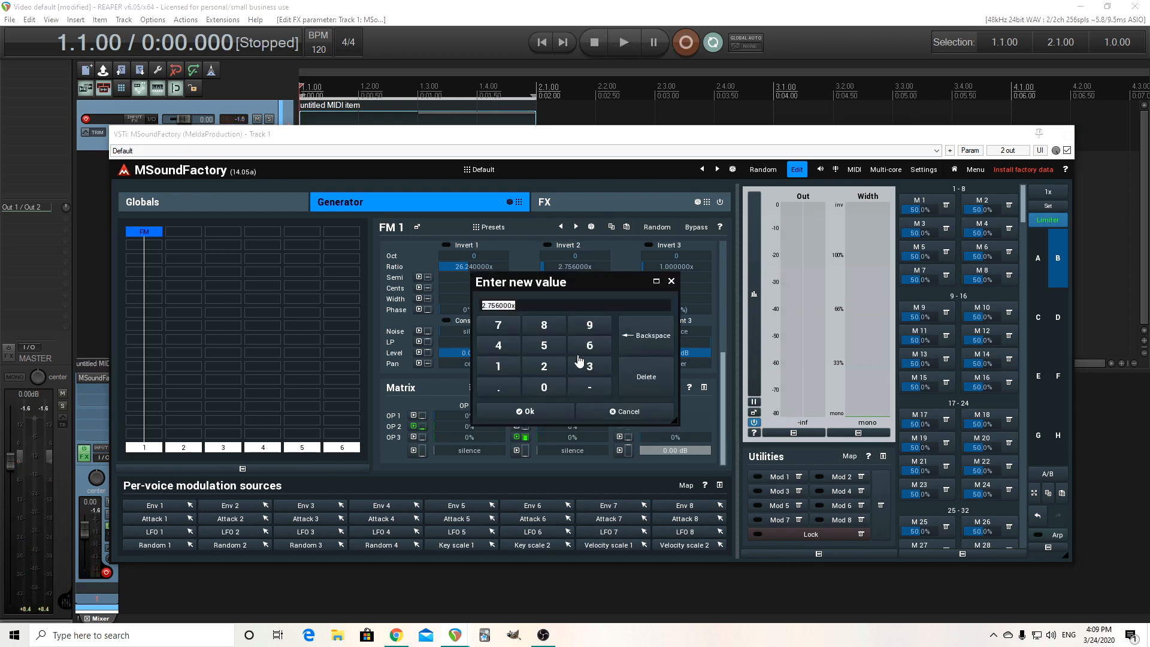
pyautogui.click(585, 364)
pyautogui.click(559, 413)
# Fine-tune OP 1's ratio to about 25.7 while auditioning playback, then stop.
pyautogui.click(627, 41)
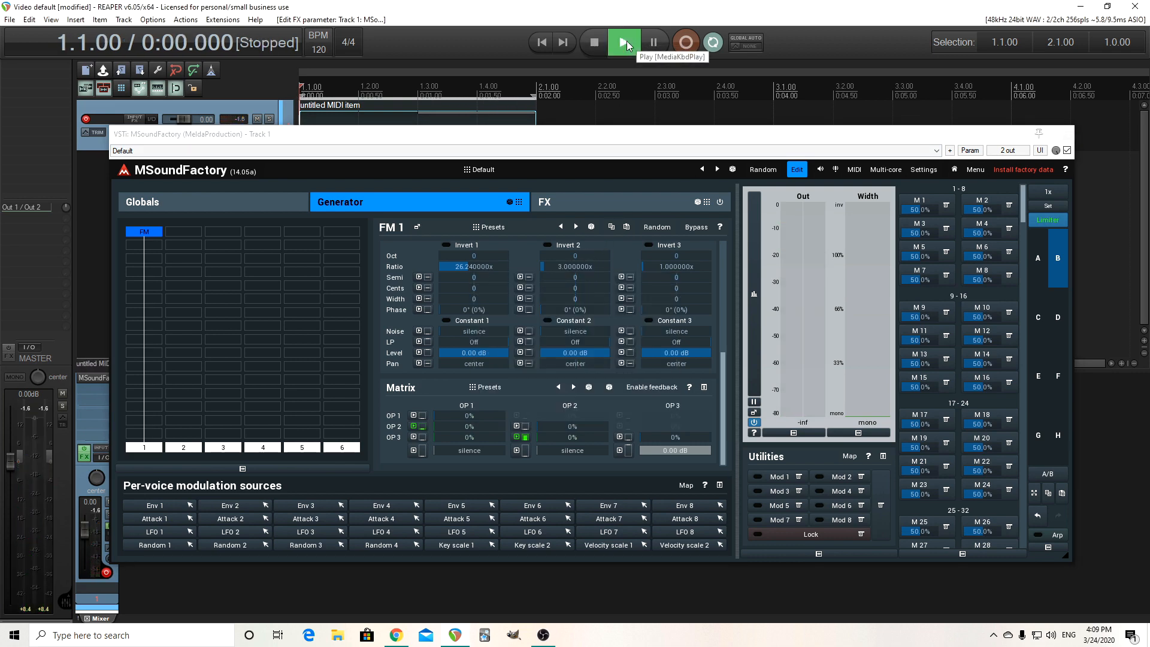
pyautogui.click(474, 267)
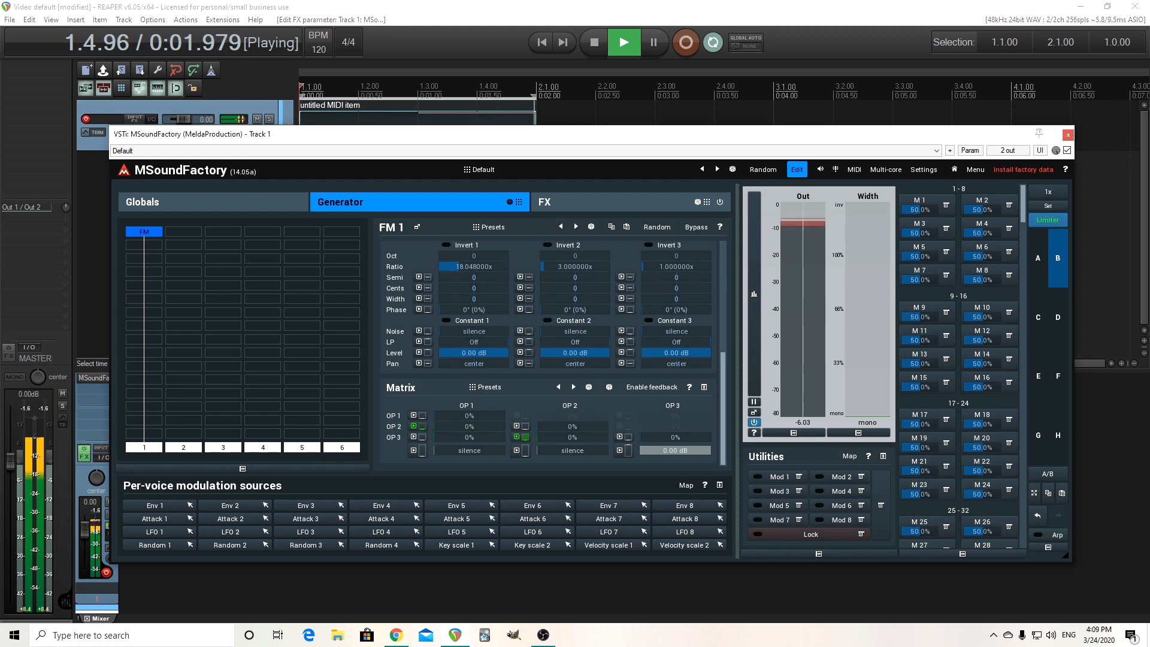
pyautogui.moveTo(474, 266)
pyautogui.mouseDown()
pyautogui.moveTo(464, 267)
pyautogui.moveTo(473, 264)
pyautogui.mouseUp()
pyautogui.click(594, 42)
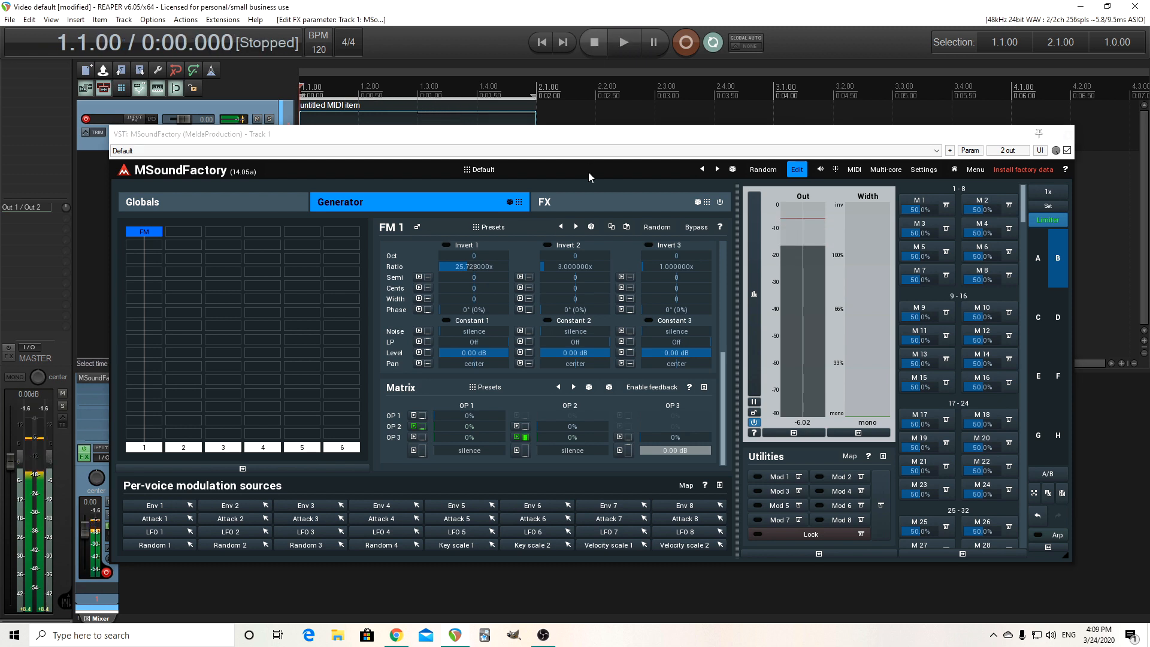
# Set OP 2's ratio to 4.
pyautogui.doubleClick(571, 265)
pyautogui.click(516, 350)
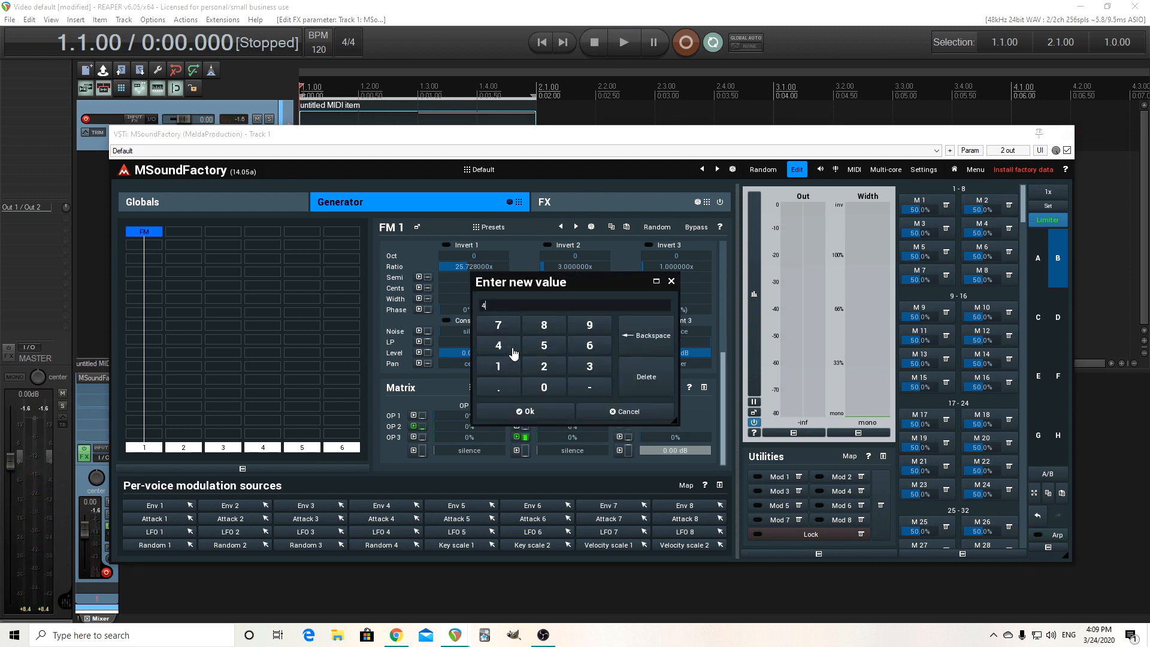
pyautogui.click(527, 411)
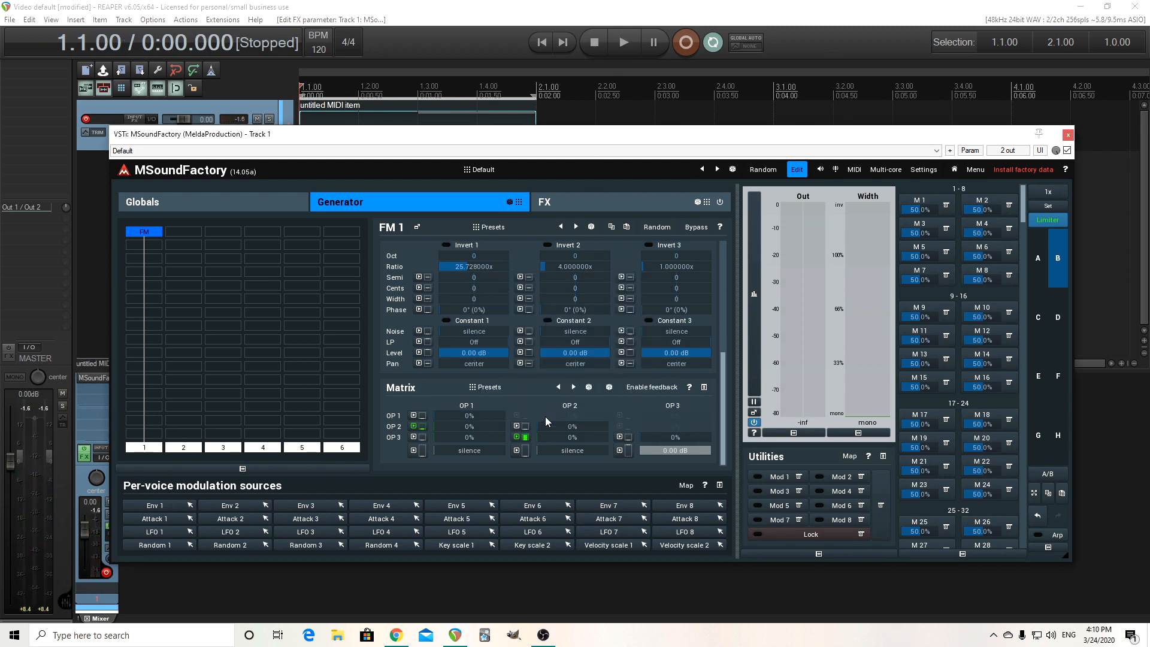
# Set OP 1's ratio to 20 while auditioning playback, then stop and nudge it to about 21.8.
pyautogui.click(630, 54)
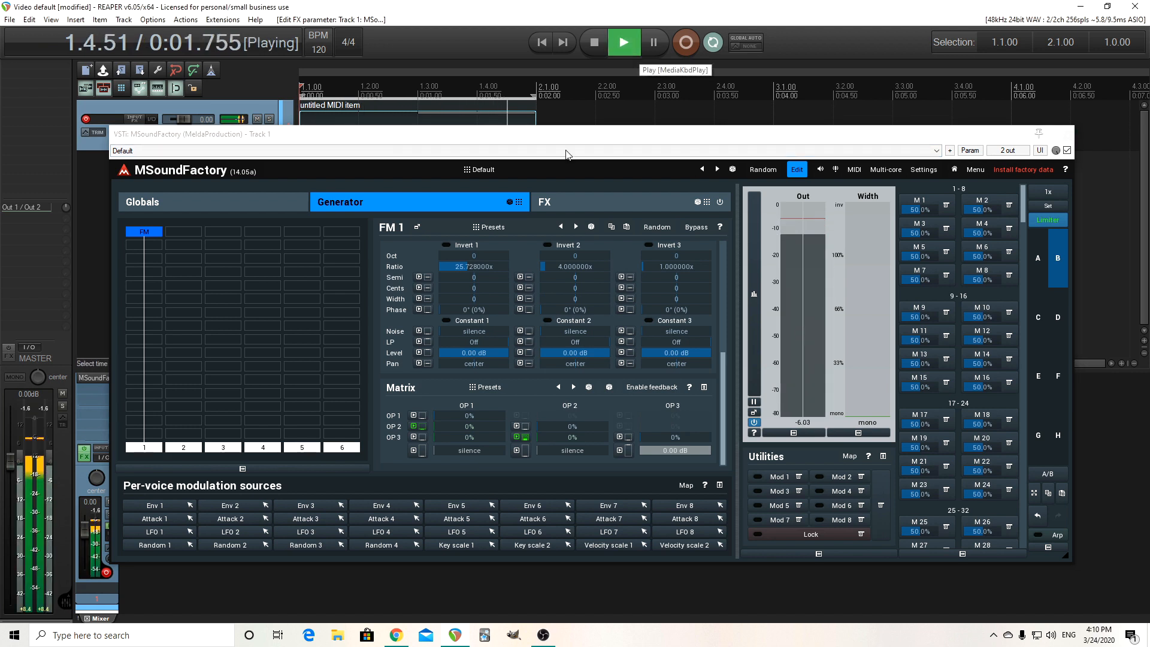
pyautogui.moveTo(477, 263); pyautogui.dragTo(476, 267)
pyautogui.doubleClick(477, 266)
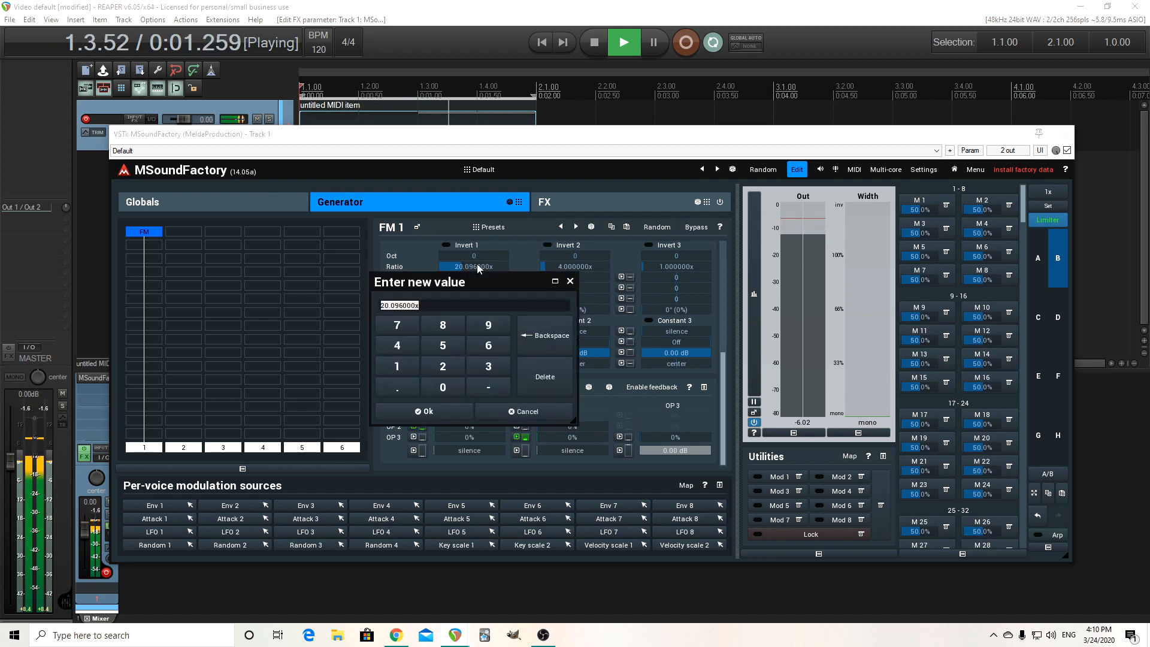
pyautogui.click(443, 367)
pyautogui.click(443, 387)
pyautogui.click(423, 411)
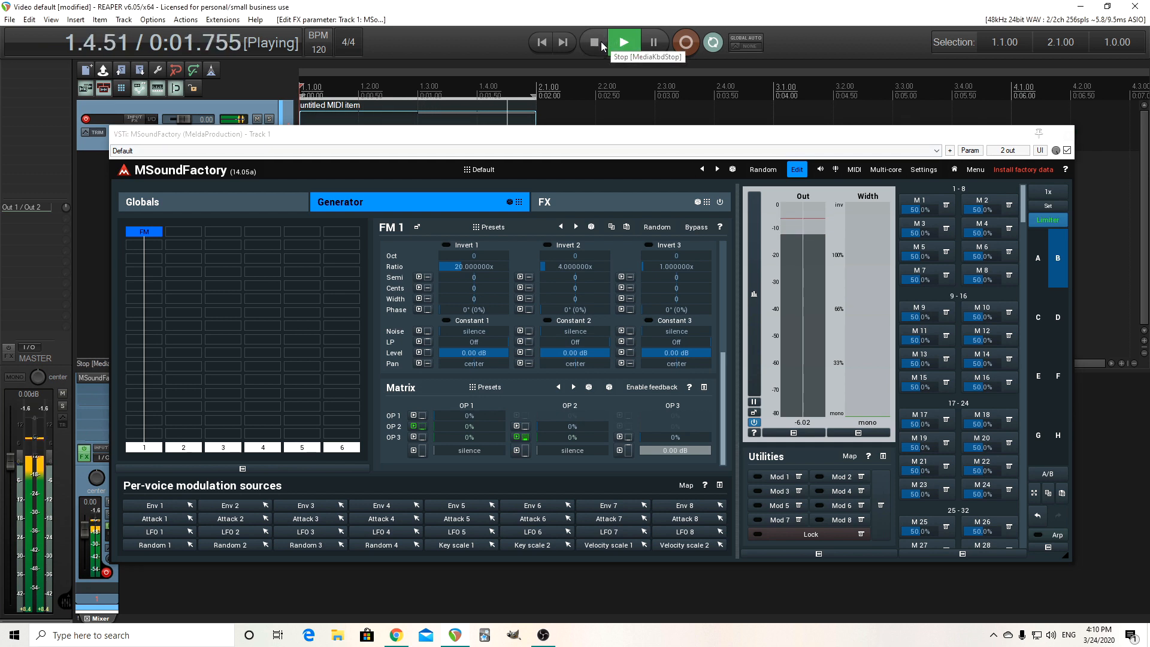
pyautogui.click(602, 46)
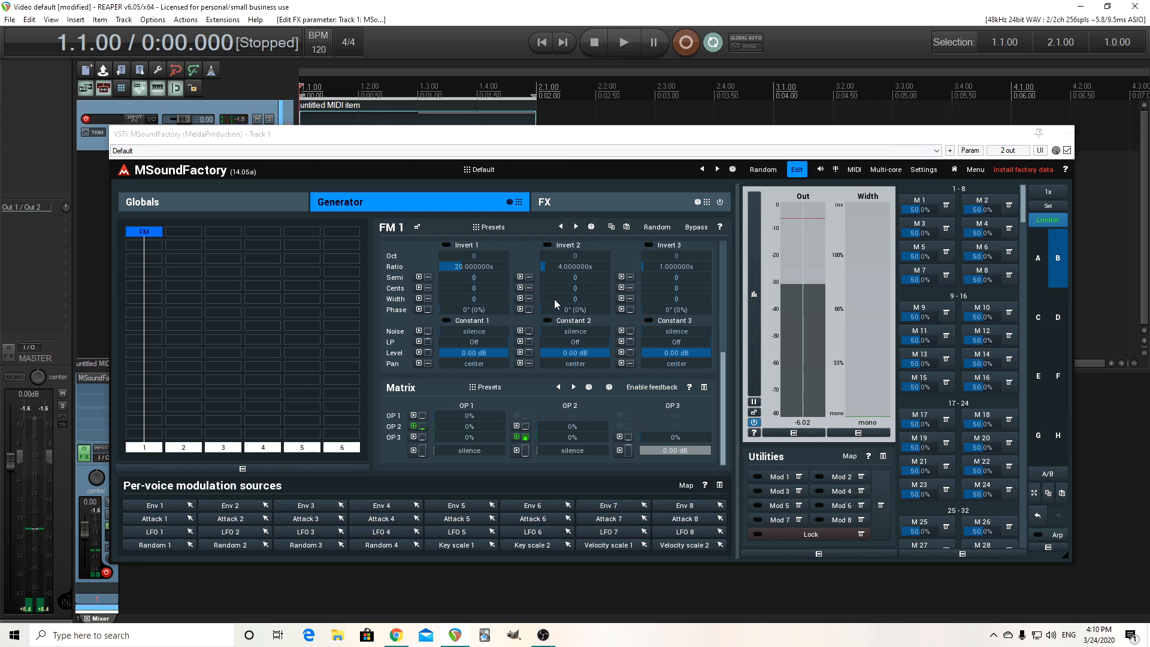
pyautogui.click(479, 265)
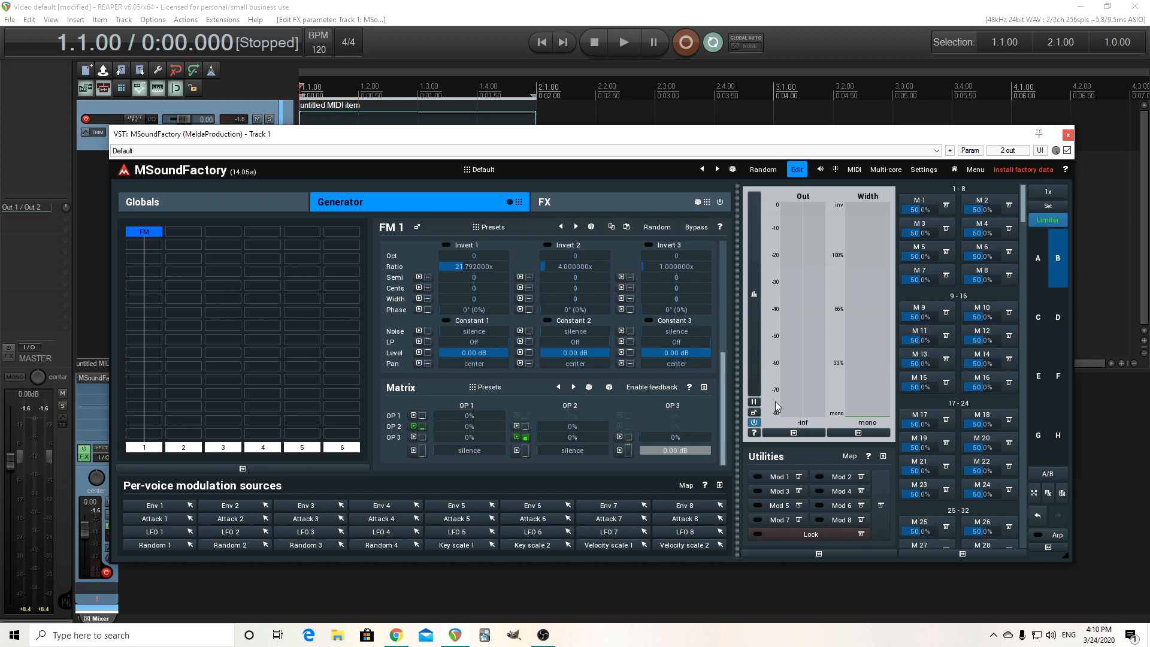
# Switch to comparison slot A and leave edit mode to audition the patch's simplified controls.
pyautogui.click(1038, 282)
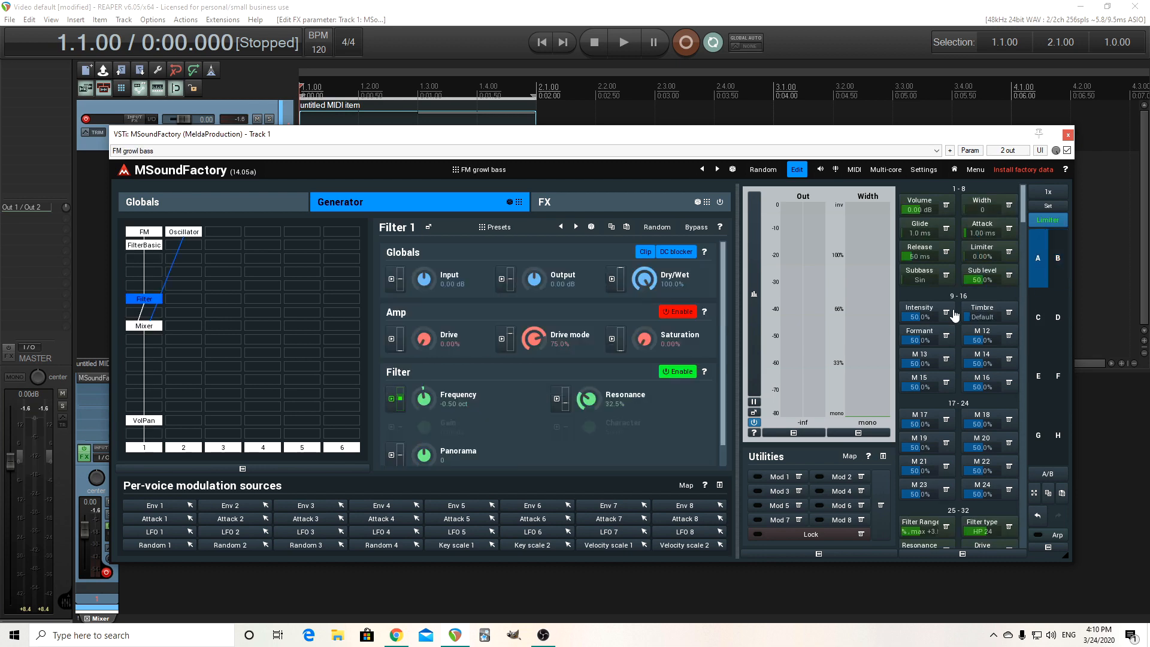
pyautogui.click(797, 171)
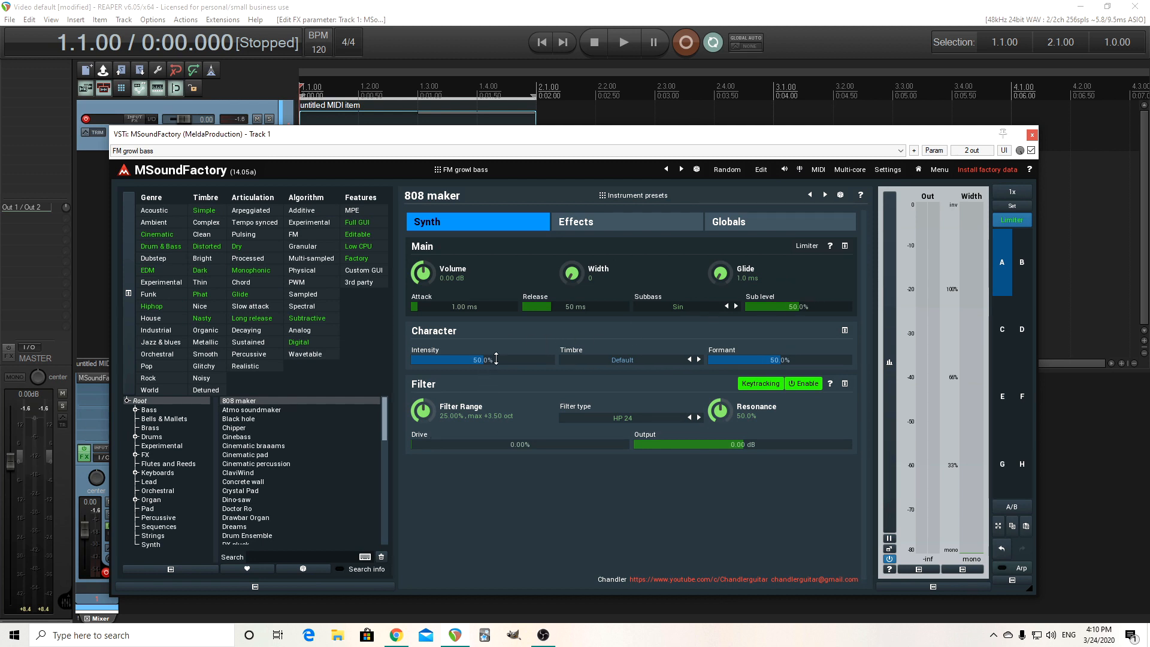
pyautogui.moveTo(496, 359)
pyautogui.mouseDown()
pyautogui.moveTo(496, 341)
pyautogui.moveTo(495, 354)
pyautogui.mouseUp()
pyautogui.click(630, 40)
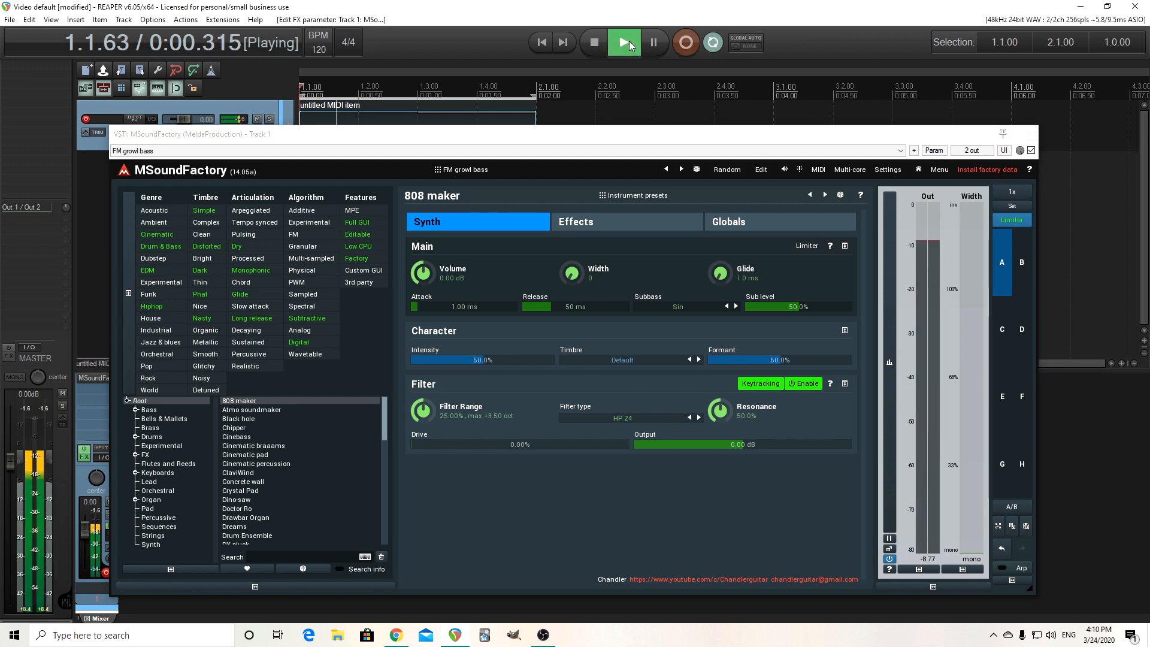
pyautogui.click(594, 43)
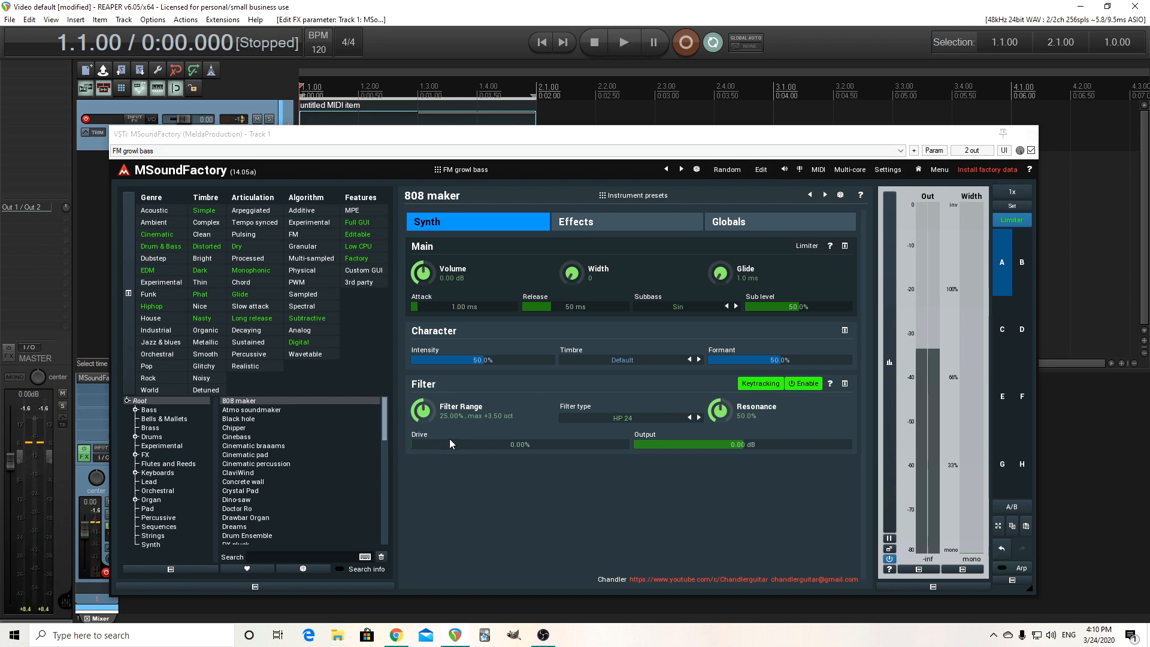
# Set the filter type to HP 12 and raise the Filter Range to about 32.6%, auditioning playback.
pyautogui.click(689, 418)
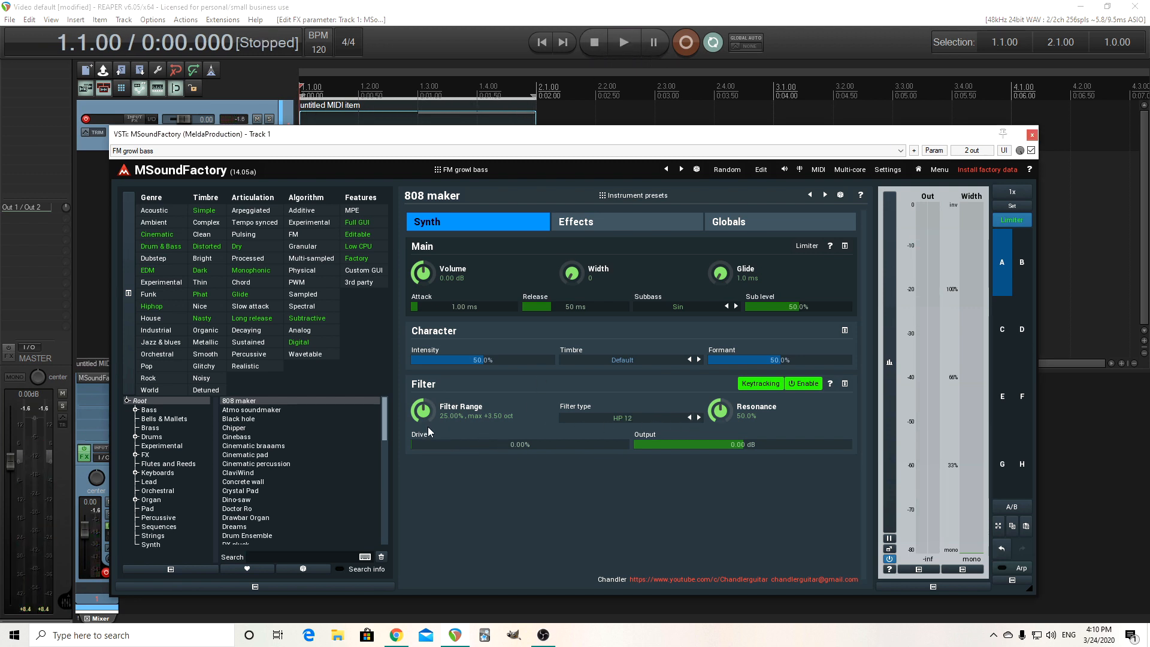
pyautogui.moveTo(420, 418); pyautogui.dragTo(419, 411)
pyautogui.click(631, 37)
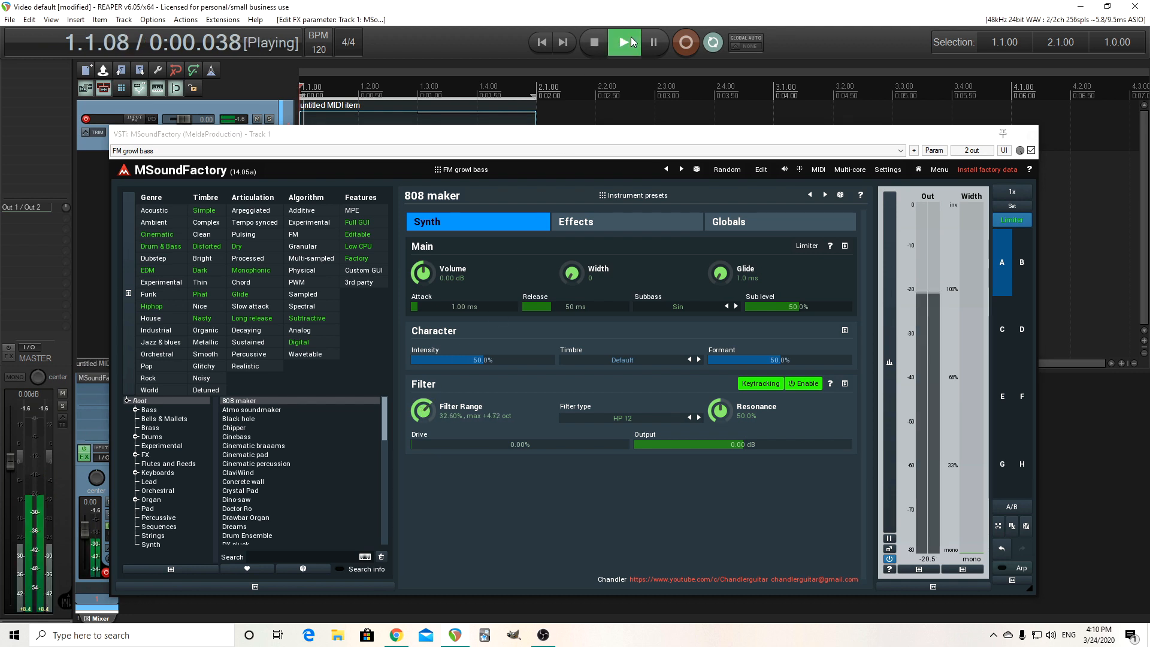
pyautogui.click(598, 39)
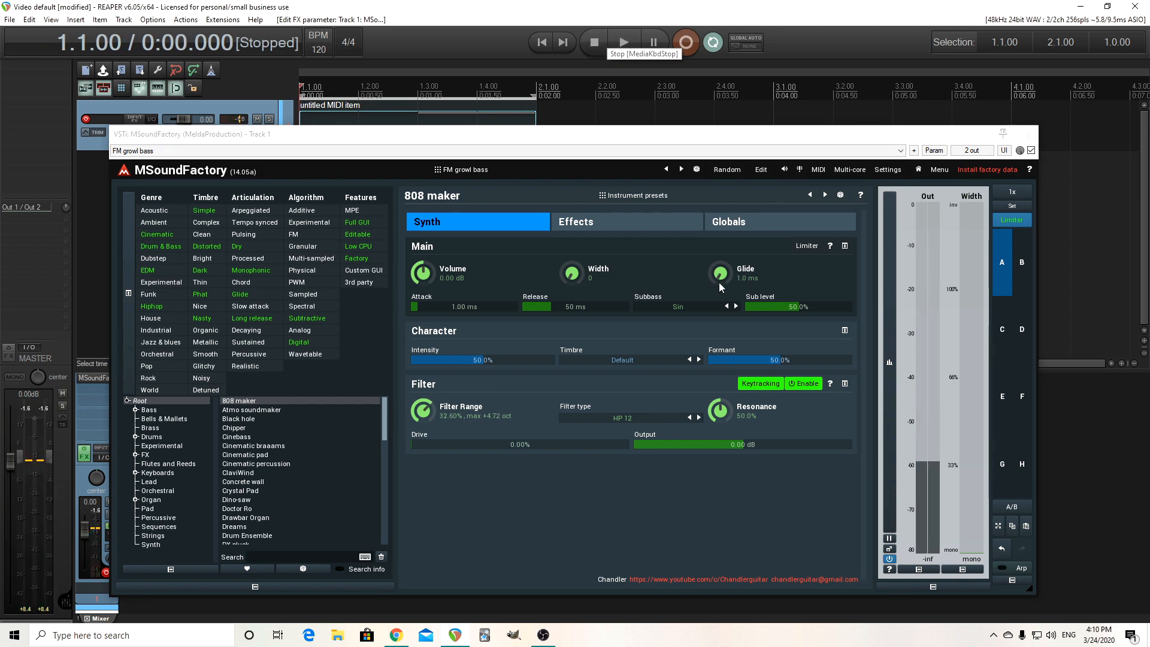
# Raise the Glide to about 497 ms and audition the result.
pyautogui.moveTo(719, 288); pyautogui.dragTo(719, 264)
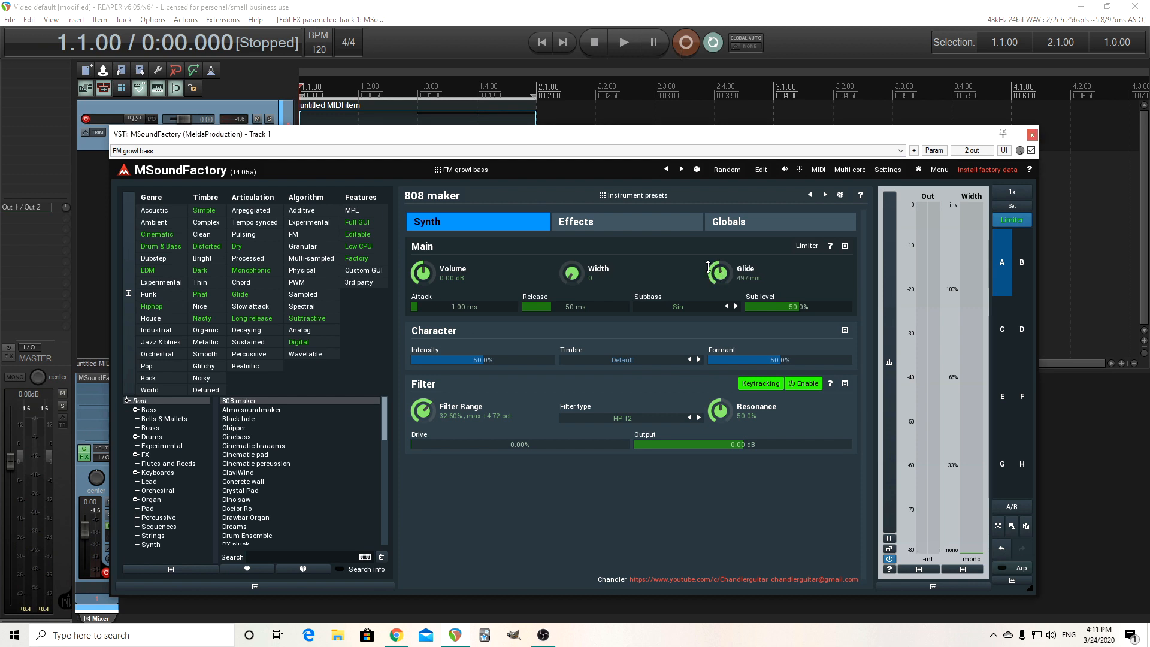
pyautogui.click(633, 43)
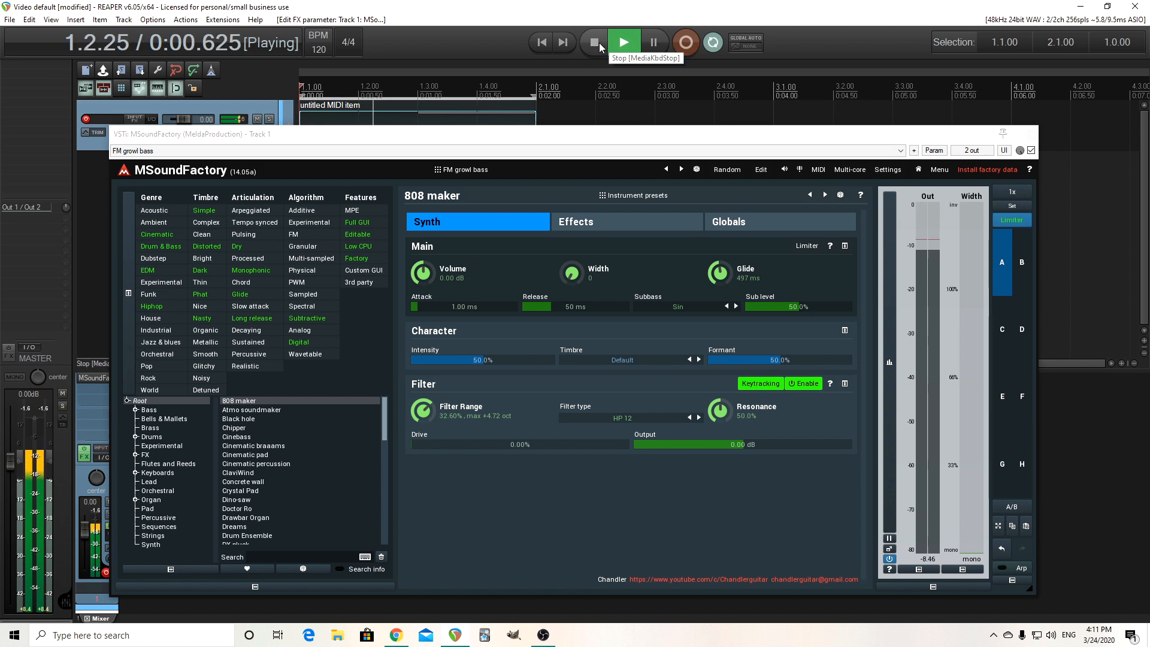
pyautogui.click(600, 47)
# Set the Subbass waveform to Triangle.
pyautogui.moveTo(802, 307)
pyautogui.mouseDown()
pyautogui.moveTo(802, 294)
pyautogui.moveTo(802, 307)
pyautogui.mouseUp()
pyautogui.click(706, 307)
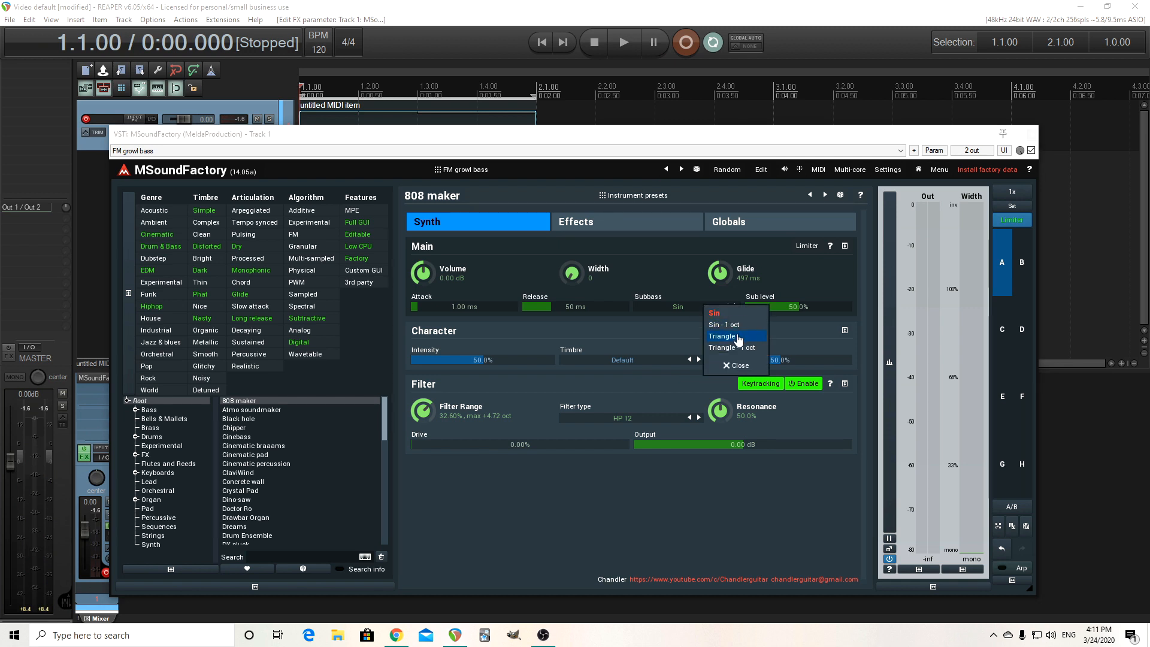
pyautogui.click(739, 337)
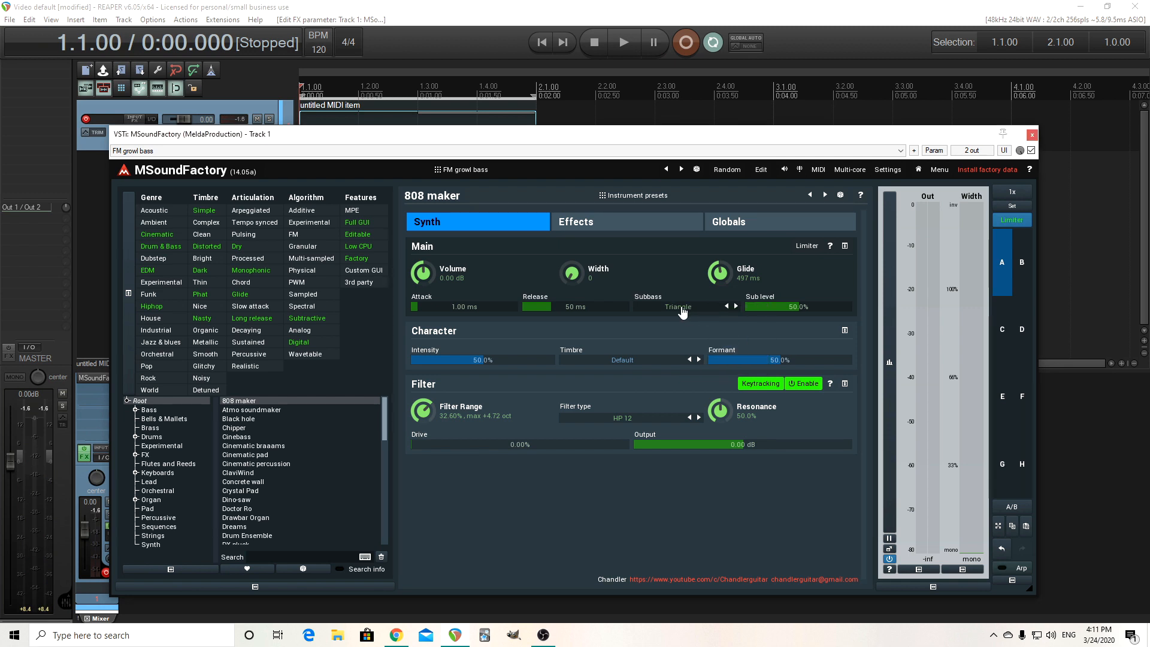
# Try the Timbre options Synthetic Life and Deep while auditioning playback.
pyautogui.click(653, 359)
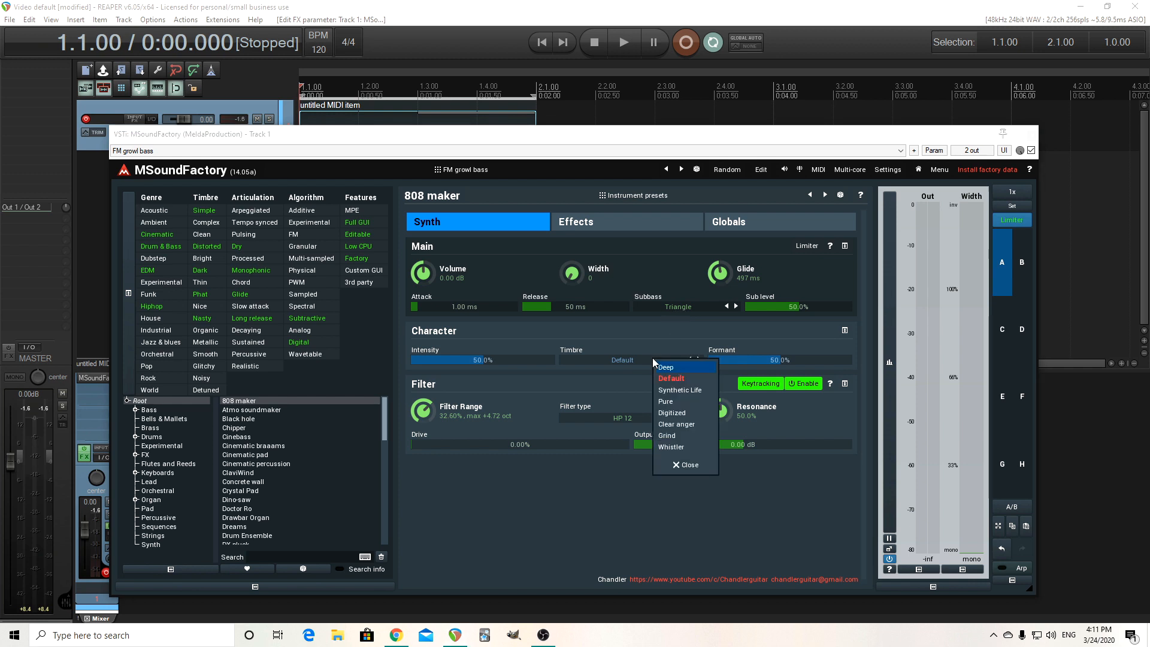
pyautogui.click(684, 389)
pyautogui.click(620, 50)
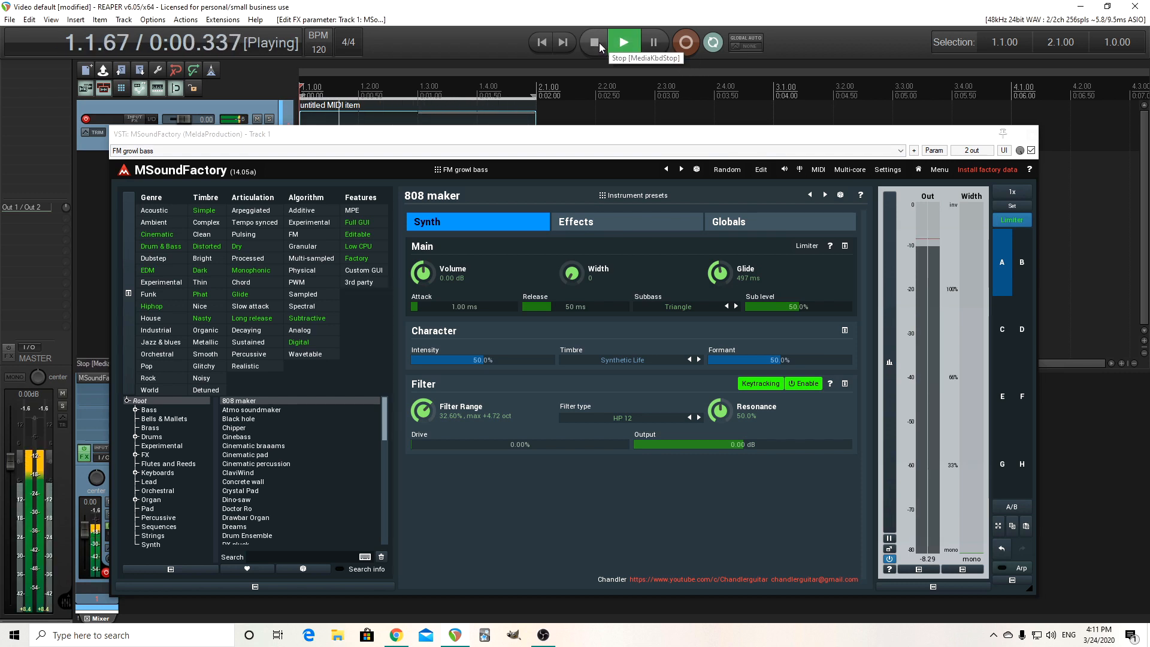
pyautogui.click(599, 42)
pyautogui.click(637, 360)
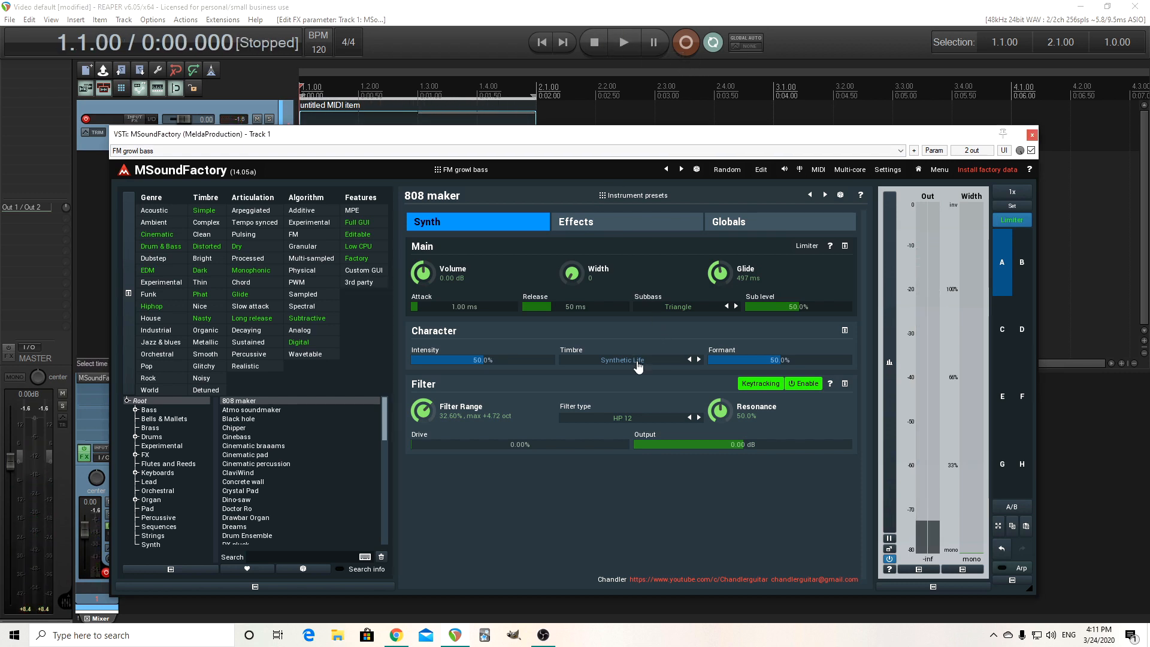
pyautogui.click(651, 371)
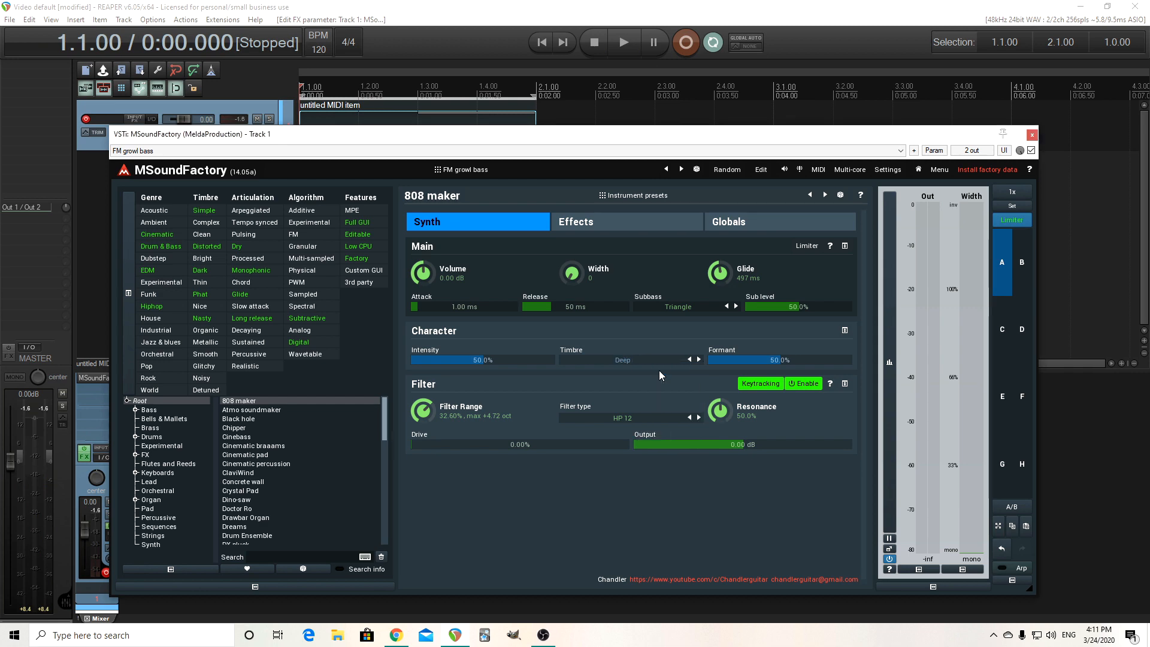
# Open the edit view and review the FM 1 operator settings during playback.
pyautogui.click(761, 170)
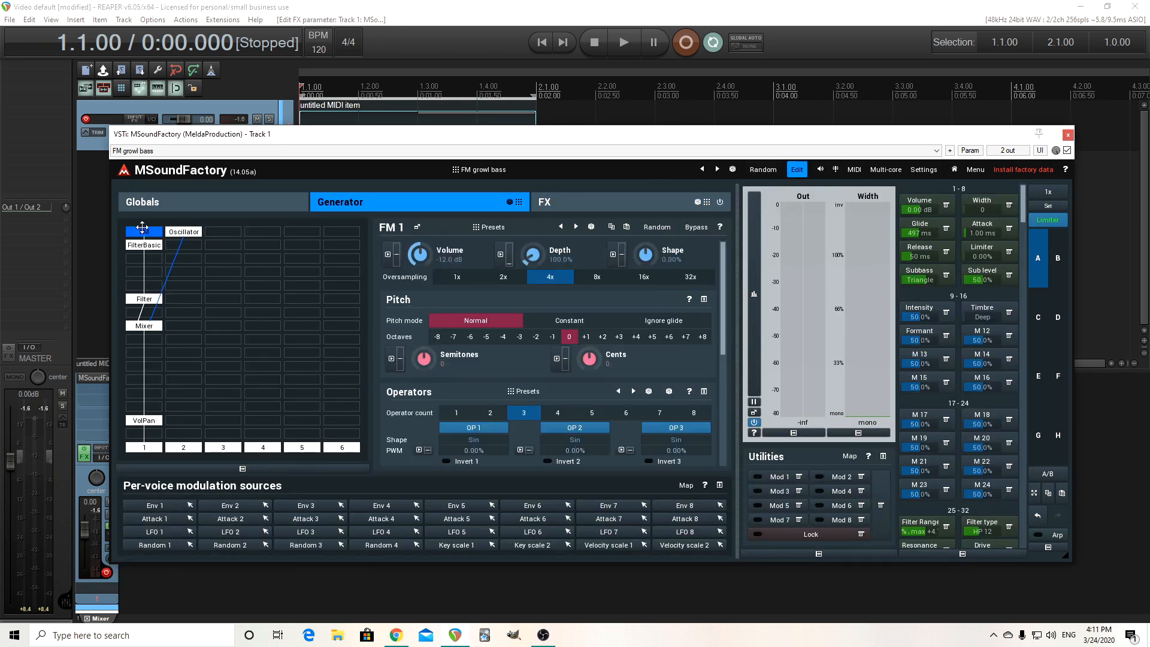
pyautogui.moveTo(722, 346); pyautogui.dragTo(731, 437)
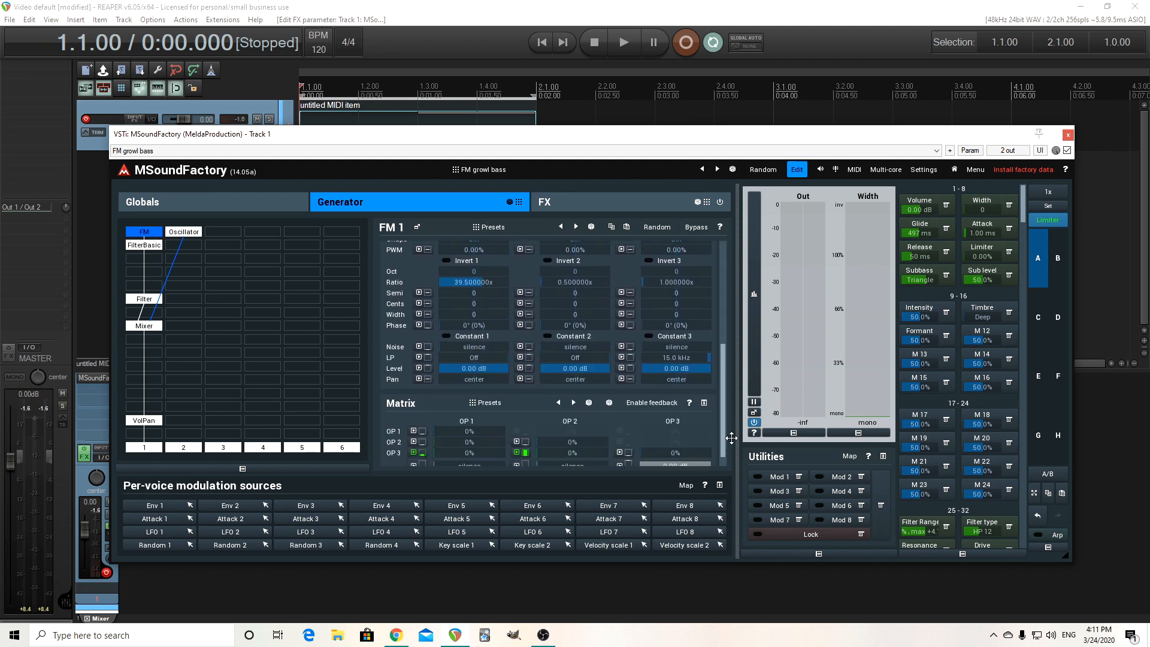
pyautogui.scroll(2, 708, 406)
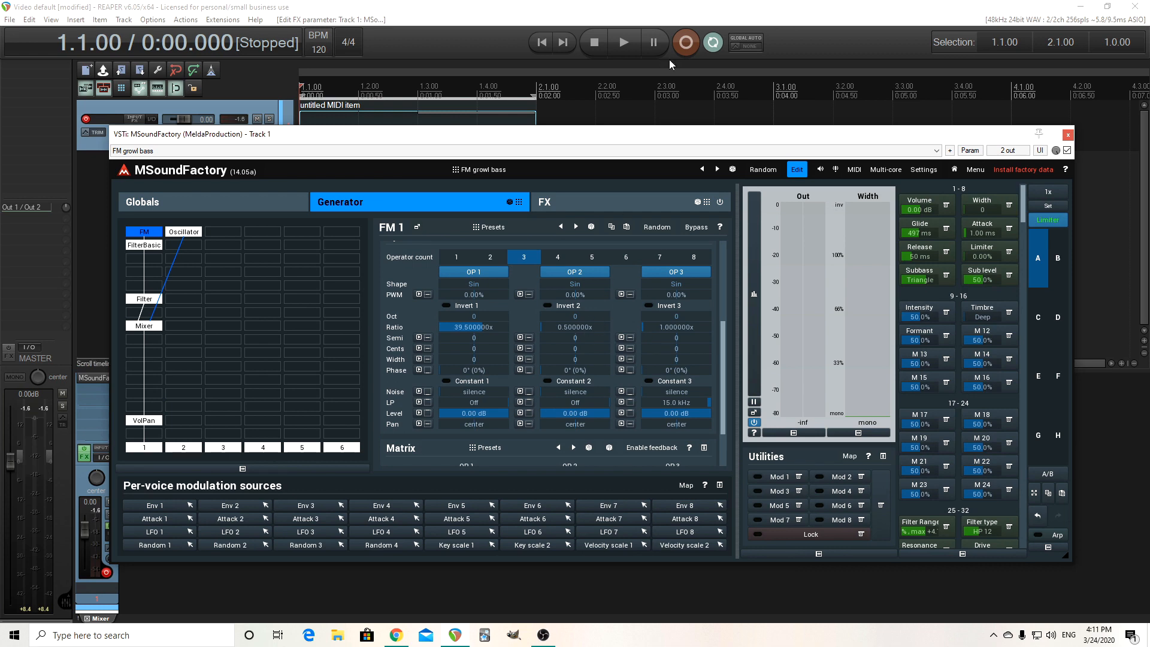
pyautogui.click(619, 42)
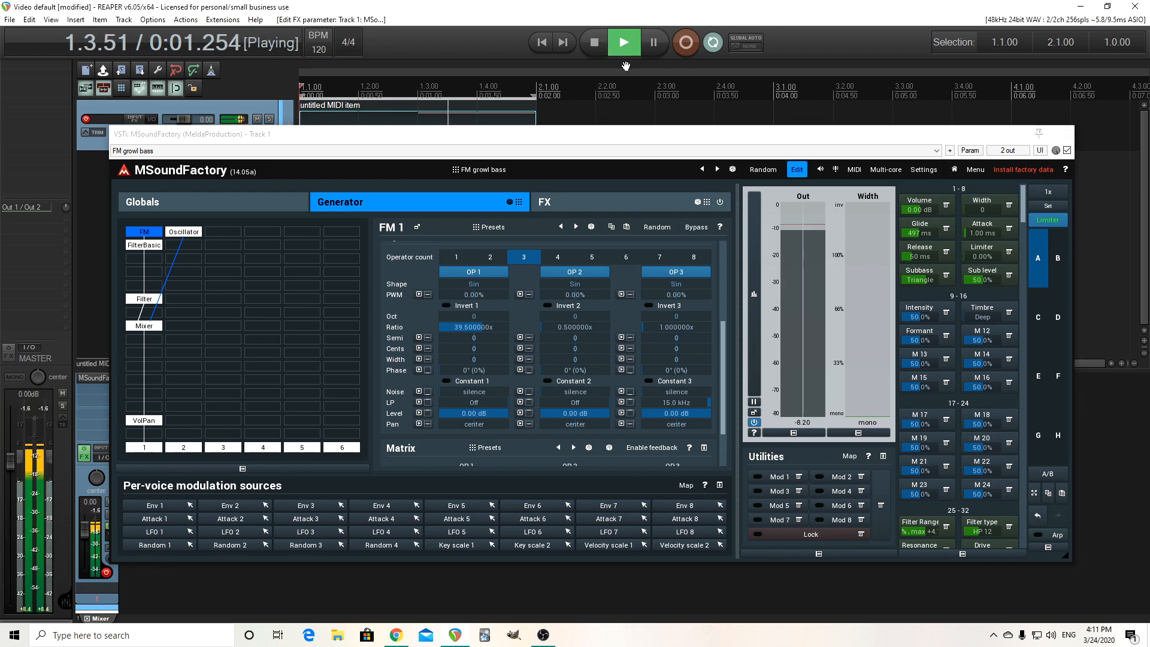
# Leave edit mode, audition a Formant of about 87.2%, then reset the Timbre and Formant to their defaults.
pyautogui.click(797, 171)
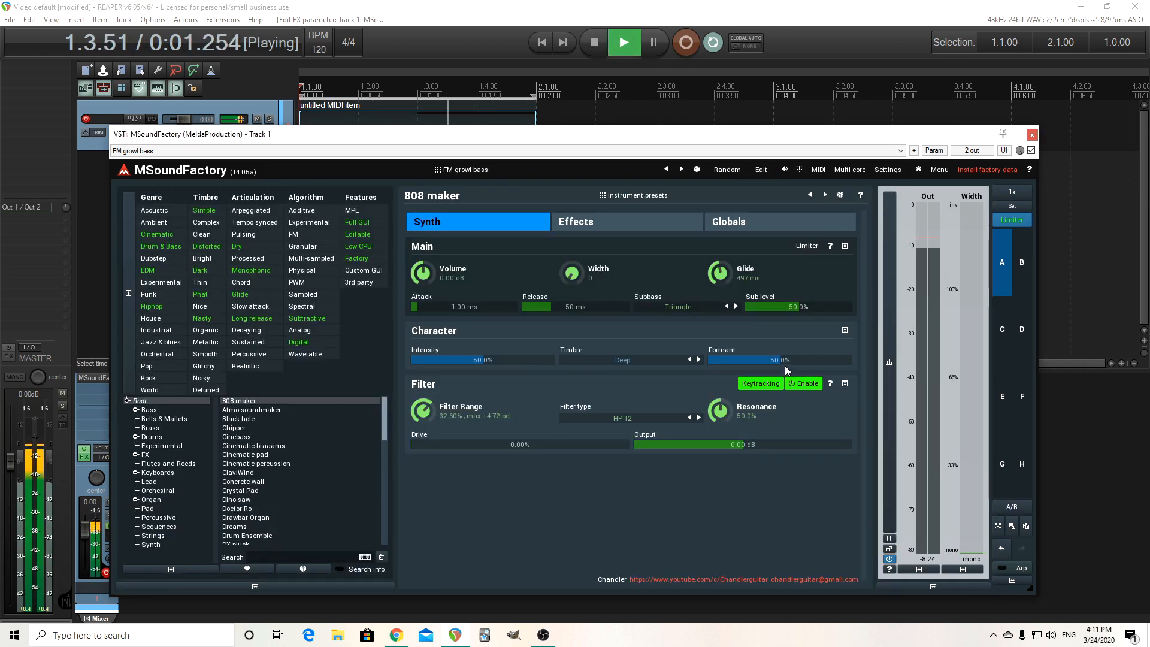
pyautogui.moveTo(784, 358); pyautogui.dragTo(783, 335)
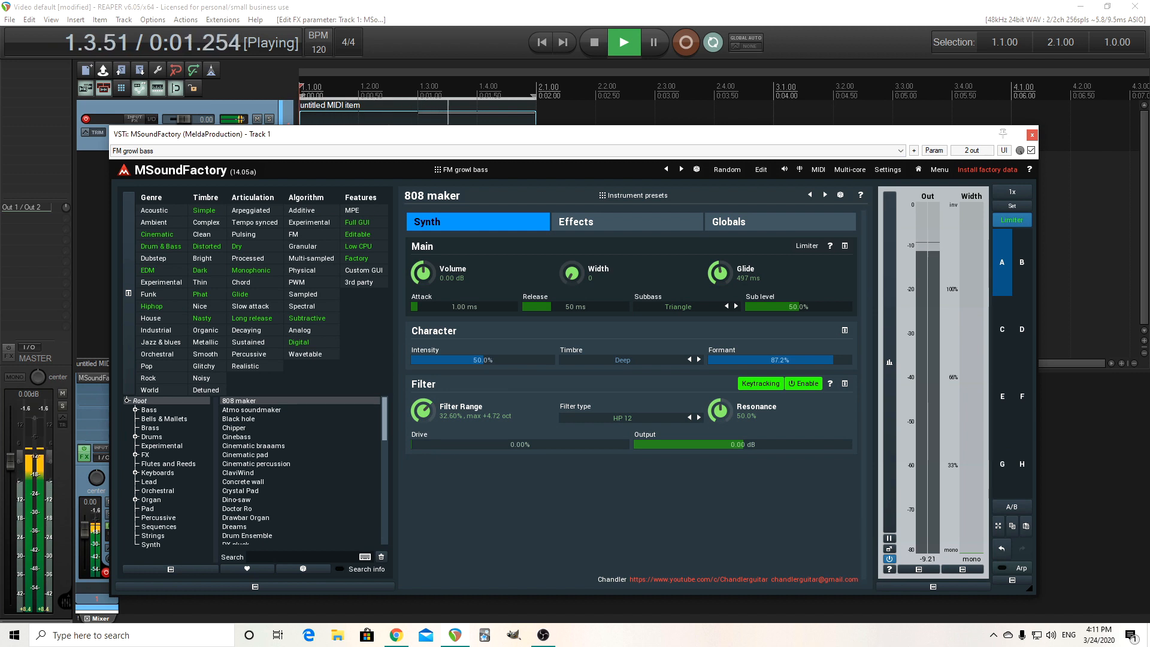
pyautogui.click(594, 42)
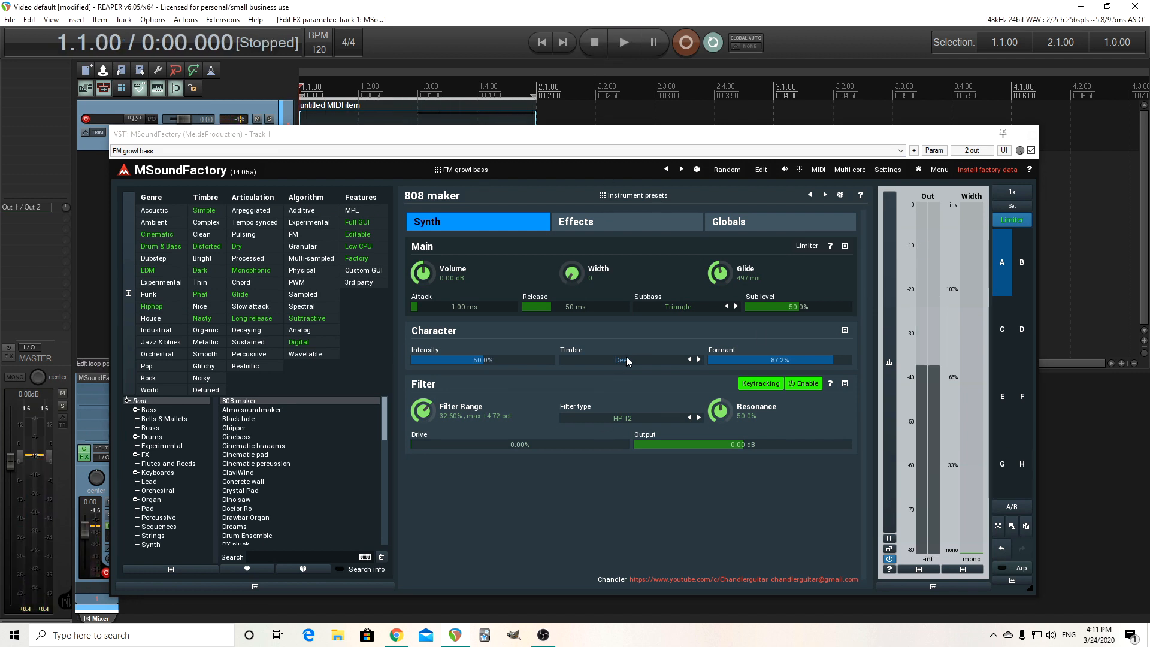
pyautogui.click(637, 361)
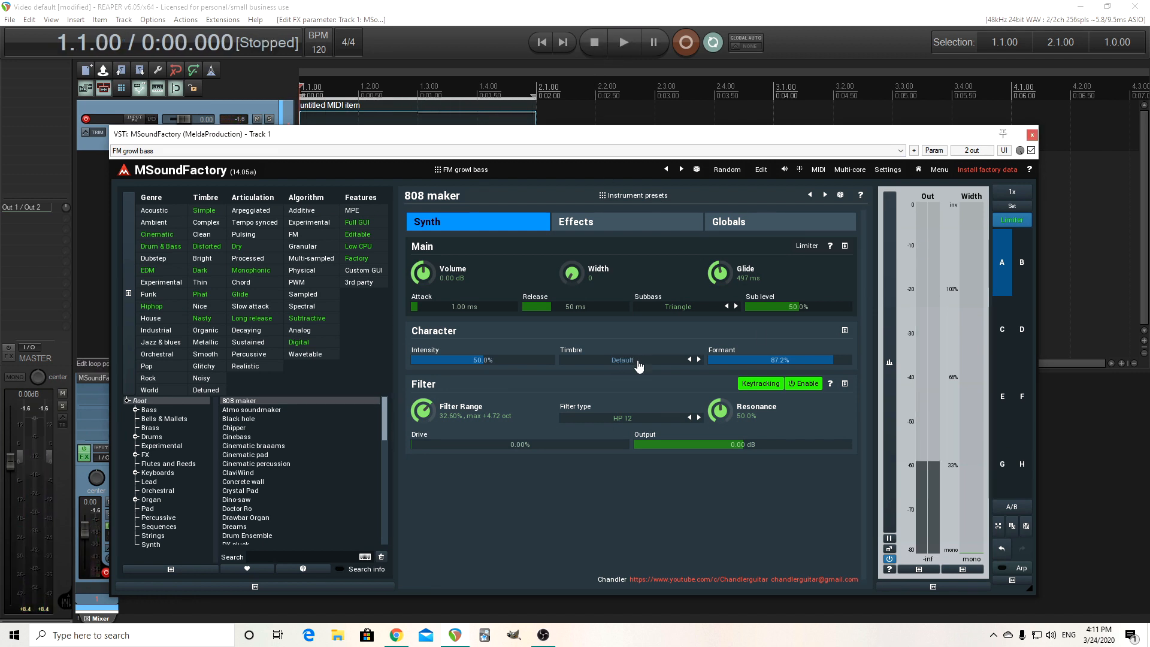
pyautogui.doubleClick(765, 362)
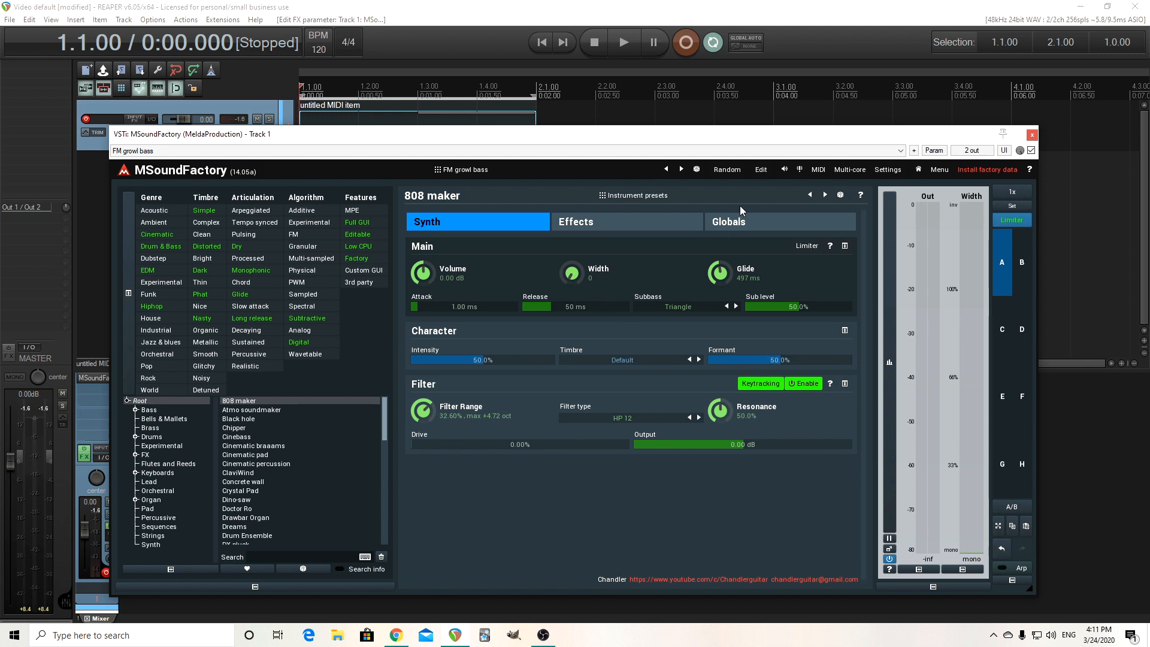
# Widen the stereo Width to about +11.7 while auditioning playback, then stop.
pyautogui.moveTo(569, 277); pyautogui.dragTo(569, 258)
pyautogui.click(618, 46)
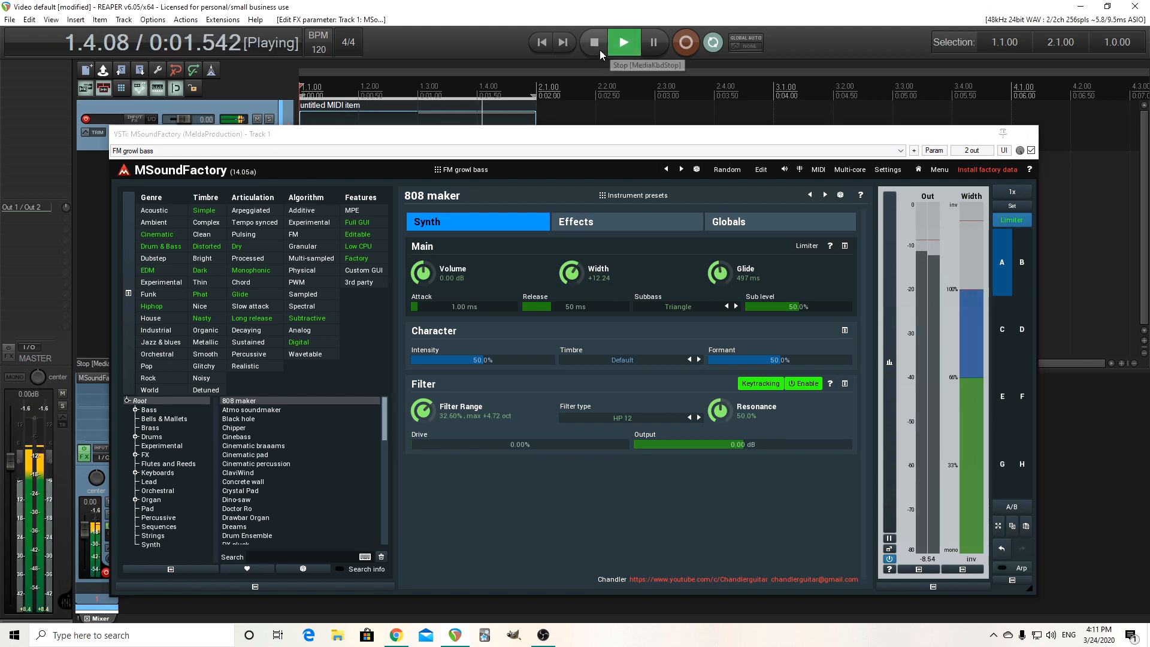
pyautogui.moveTo(575, 282); pyautogui.dragTo(575, 283)
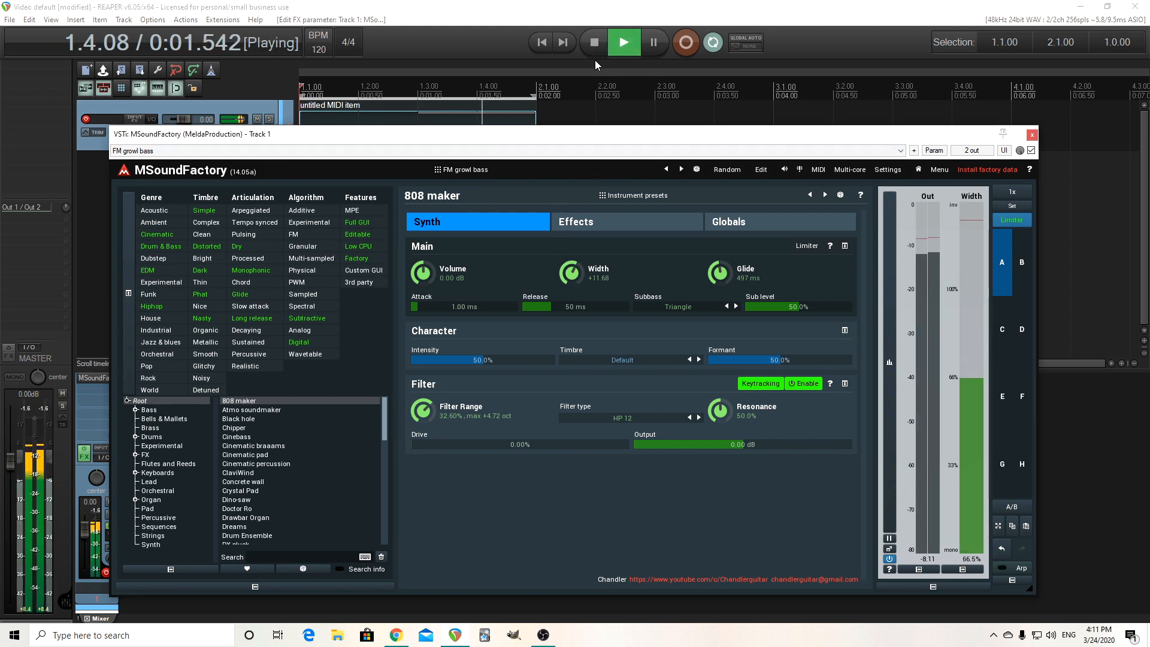
pyautogui.click(594, 42)
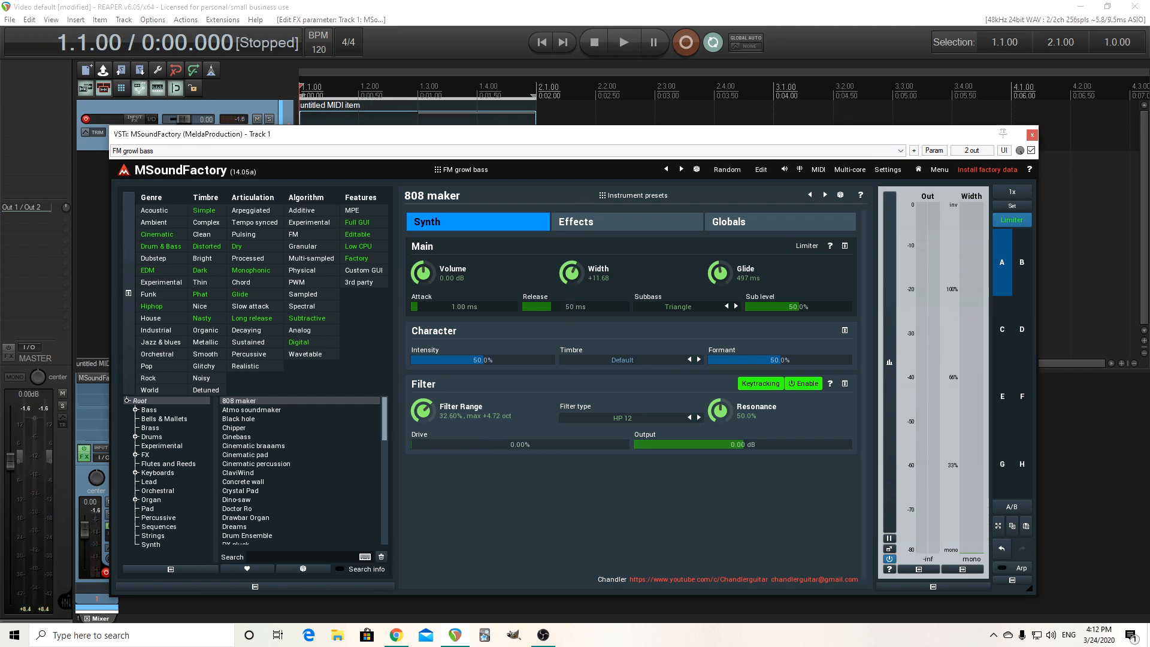
# Set the filter Drive to about 30.8% and the Output to about -5.18 dB.
pyautogui.moveTo(492, 441); pyautogui.dragTo(647, 469)
pyautogui.moveTo(745, 444); pyautogui.dragTo(745, 458)
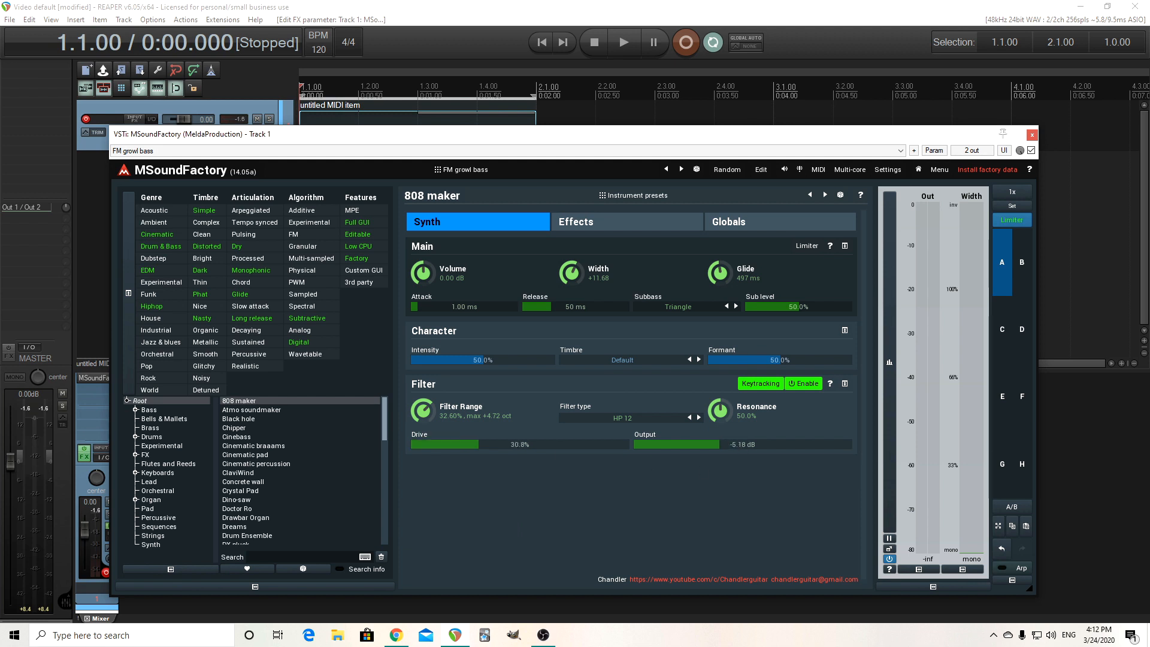
# Lower the Output to about -7.68 dB while auditioning playback, then stop.
pyautogui.click(623, 43)
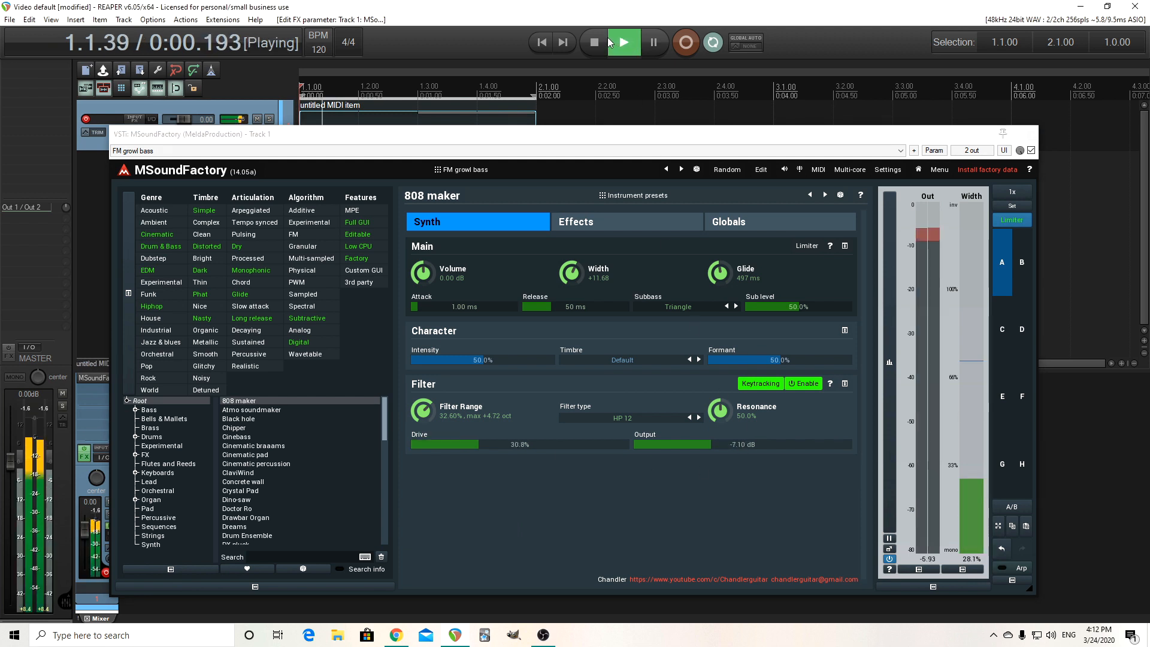
pyautogui.moveTo(720, 444); pyautogui.dragTo(717, 446)
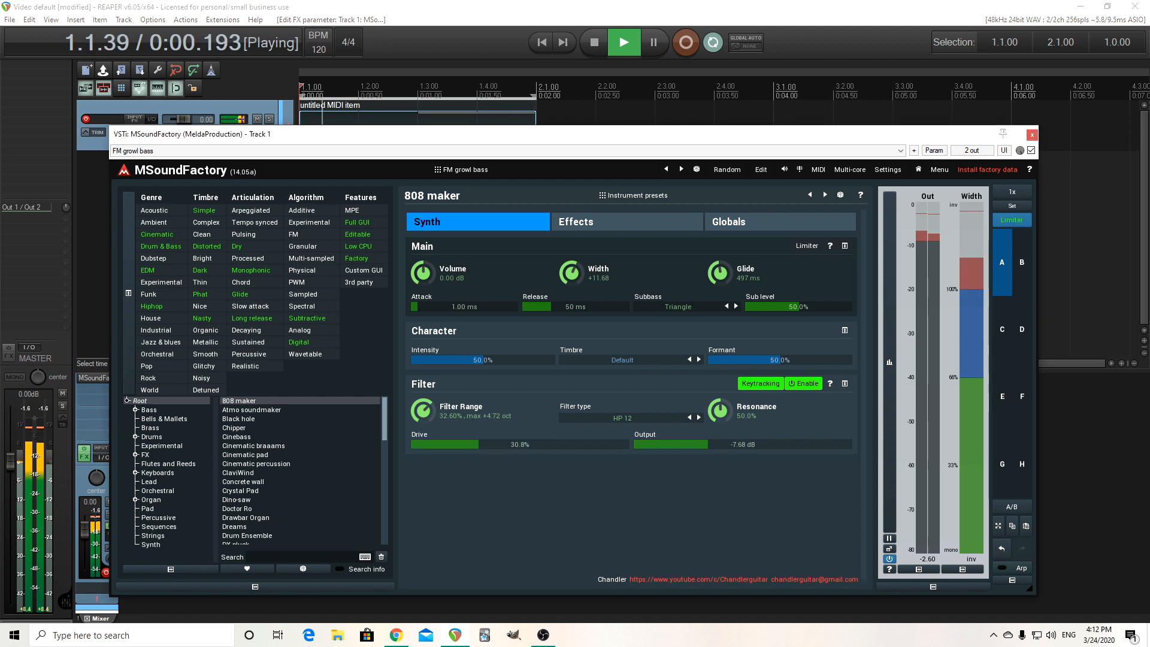
pyautogui.click(599, 51)
# Enable the Modulation effect in chorus mode on the Effects page.
pyautogui.click(601, 218)
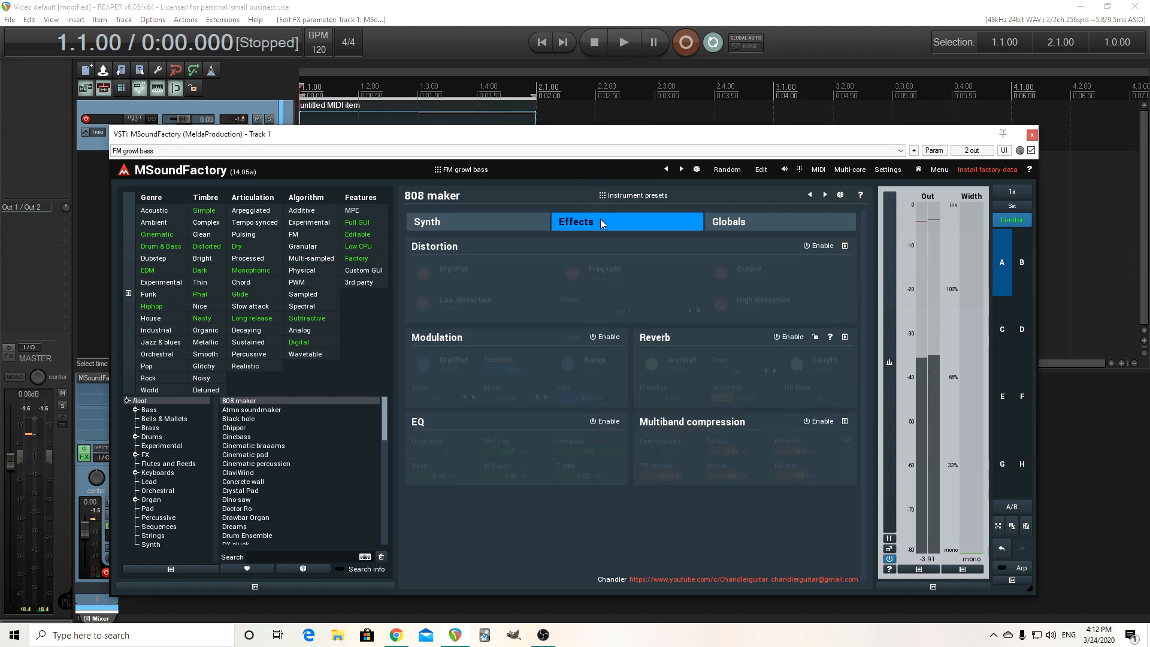
pyautogui.click(613, 337)
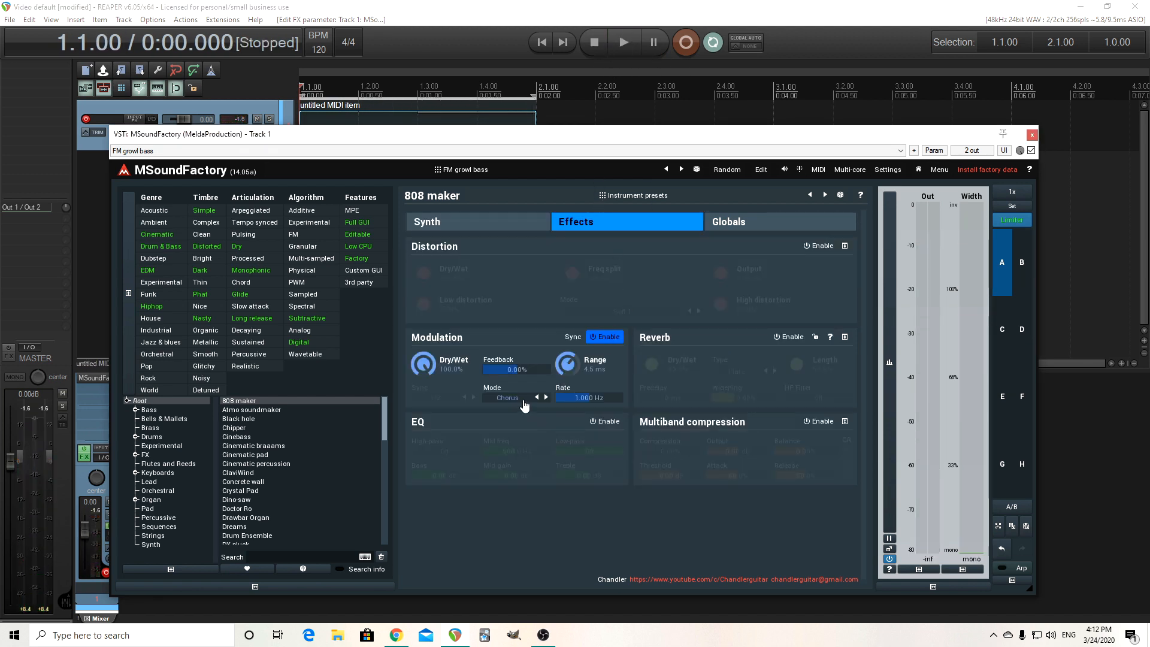
pyautogui.click(501, 218)
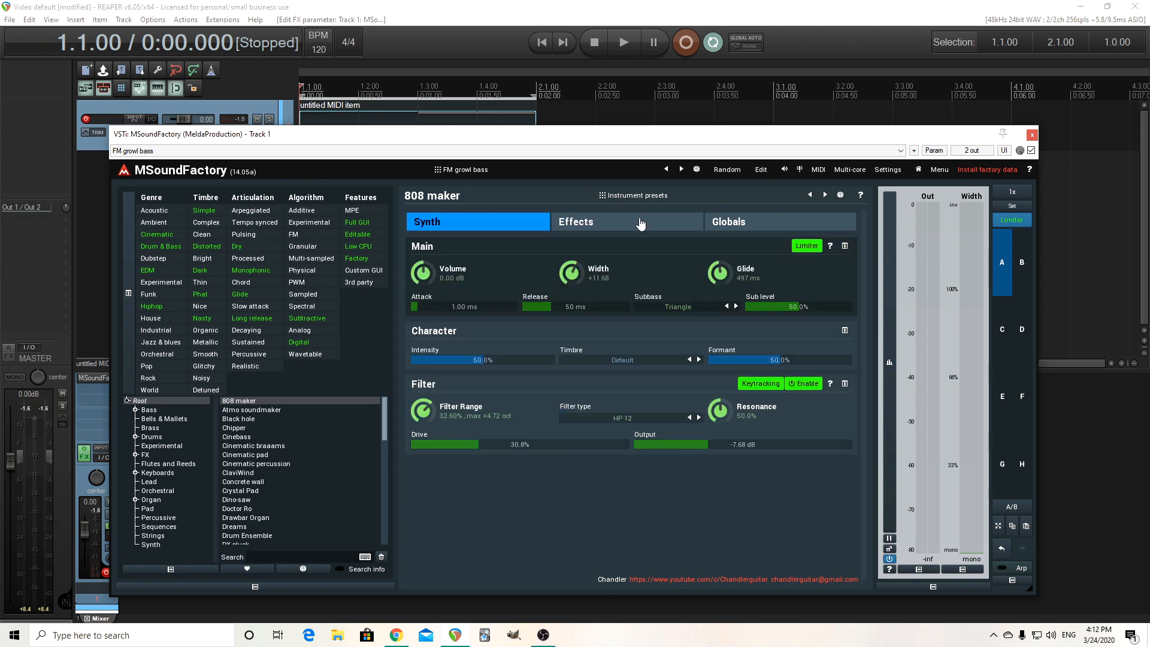
pyautogui.click(636, 215)
# Set the chorus Rate to about 0.4875 Hz and Range to about 2.0 ms while auditioning, then return to the Synth page.
pyautogui.moveTo(574, 400); pyautogui.dragTo(574, 407)
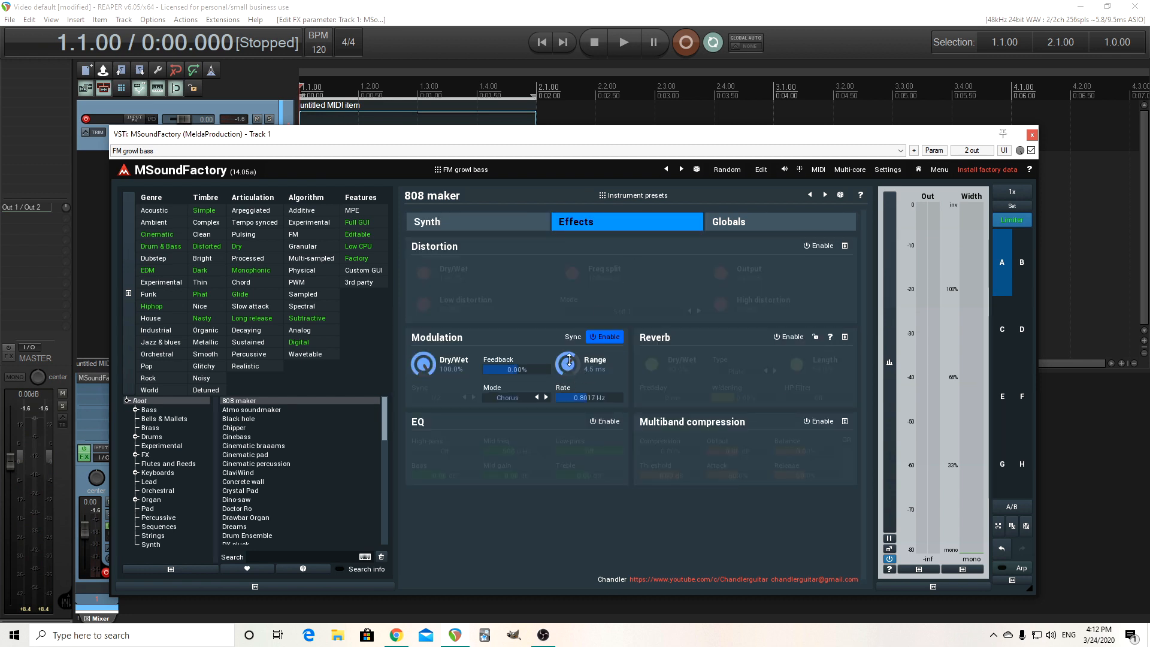
pyautogui.moveTo(569, 361); pyautogui.dragTo(569, 369)
pyautogui.click(636, 47)
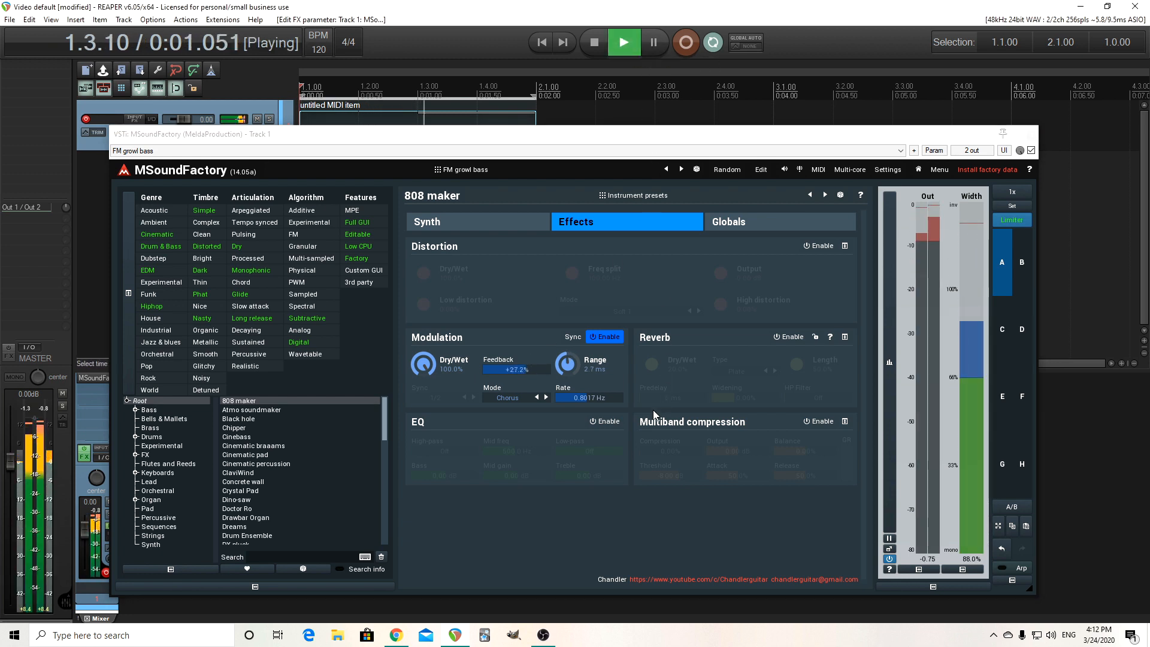
pyautogui.moveTo(588, 396); pyautogui.dragTo(589, 408)
pyautogui.moveTo(567, 364); pyautogui.dragTo(567, 370)
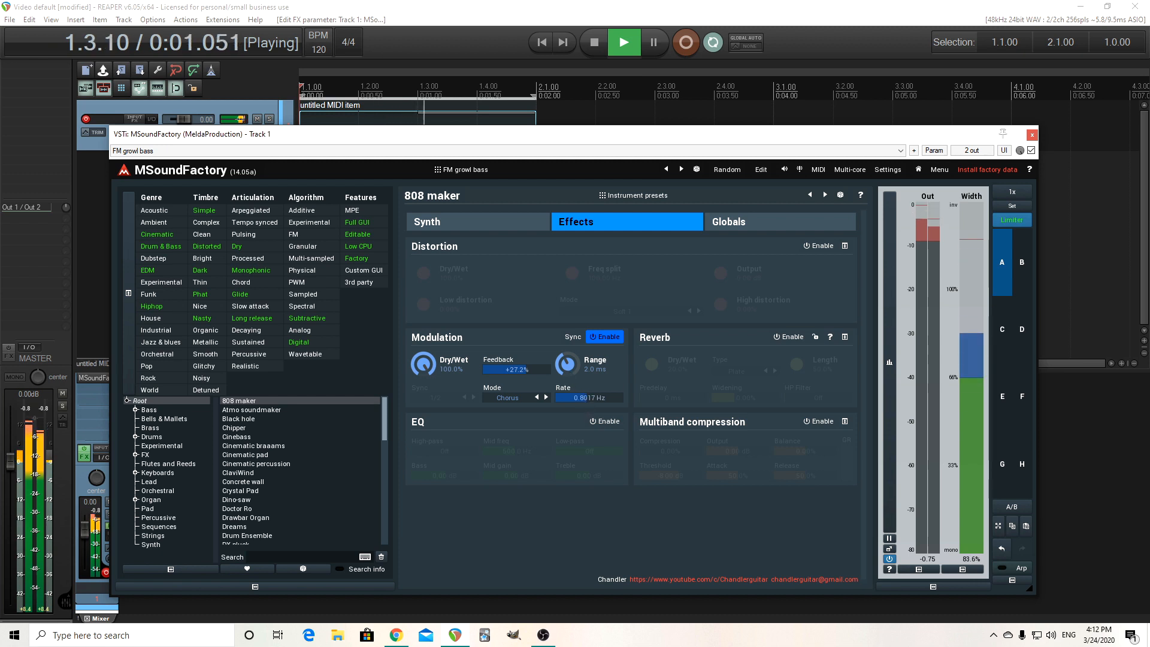
pyautogui.press('space')
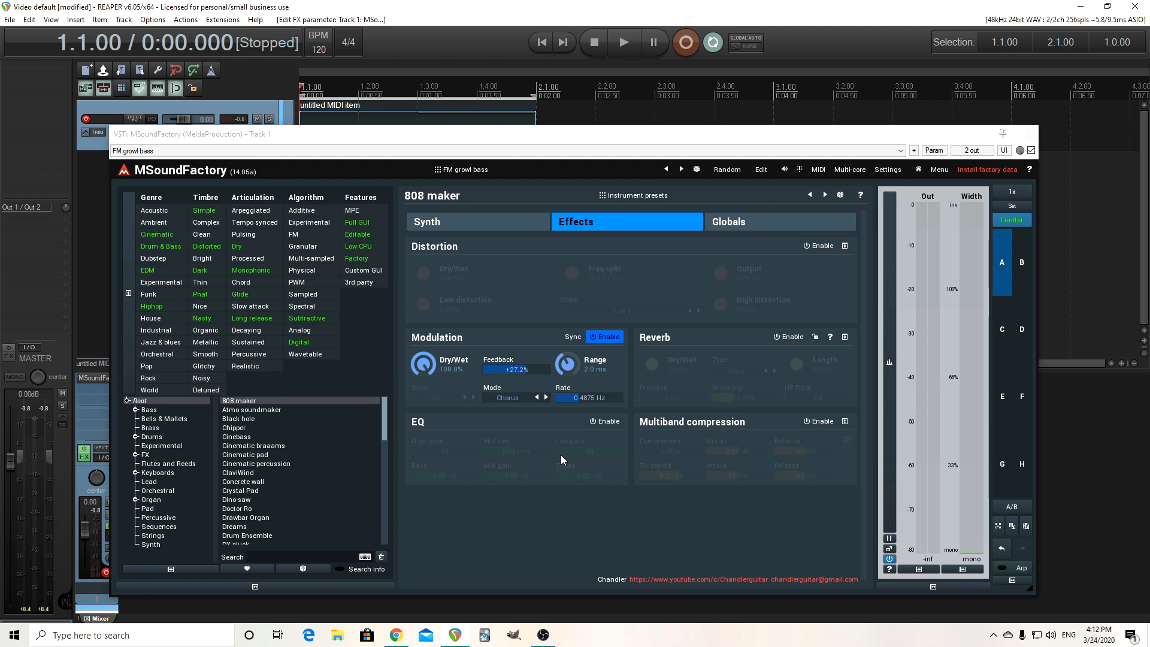
pyautogui.click(487, 228)
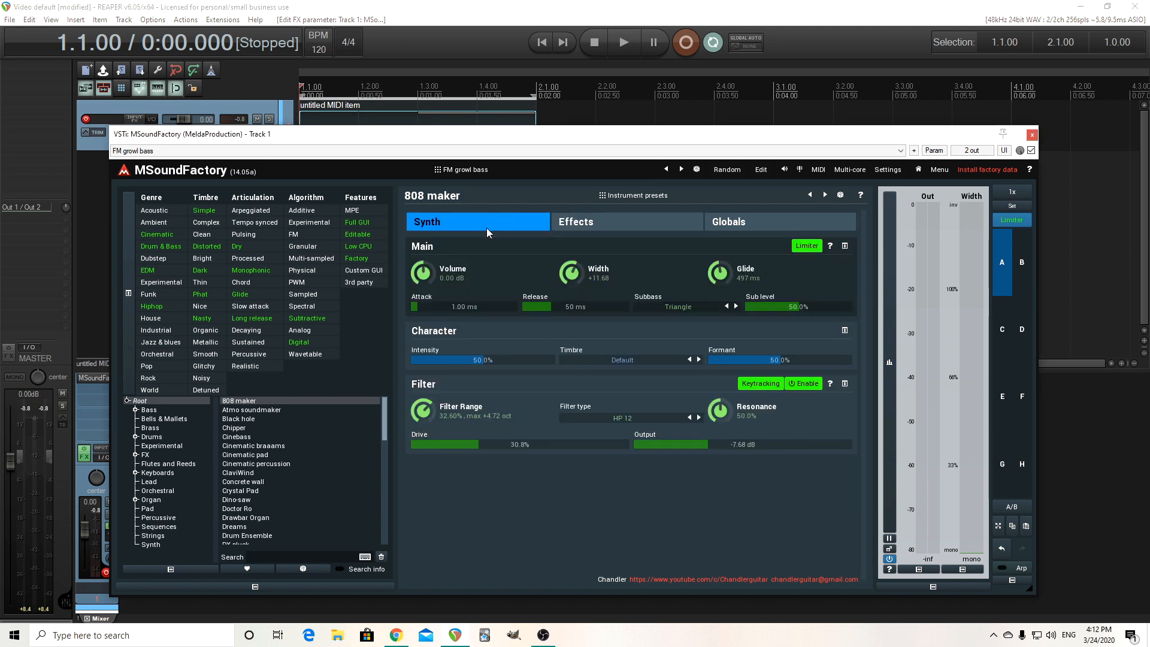